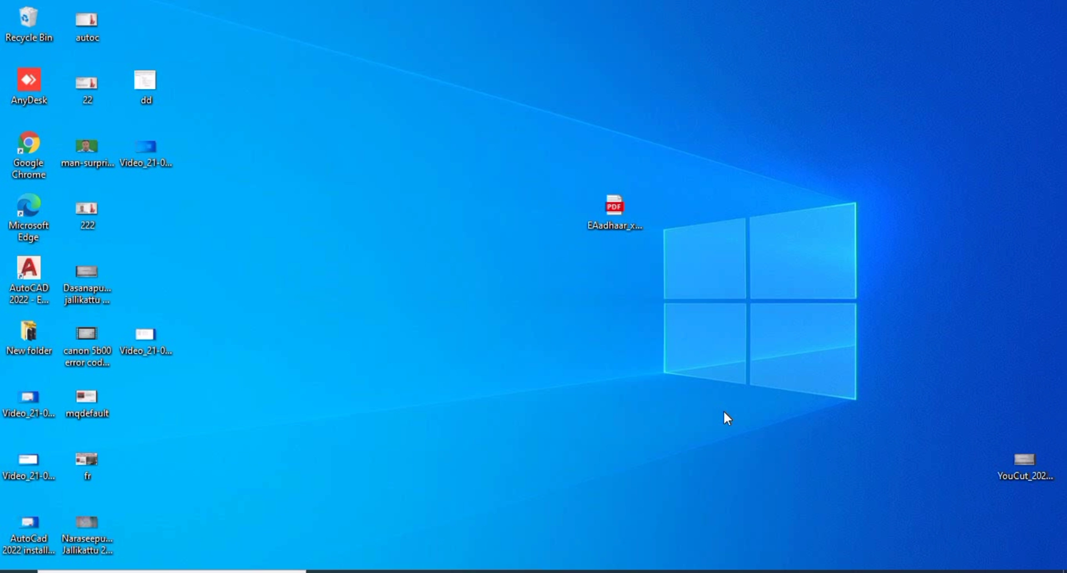
{"action": "right_click", "coordinate": [445, 342]}
{"action": "left_click", "coordinate": [478, 390]}
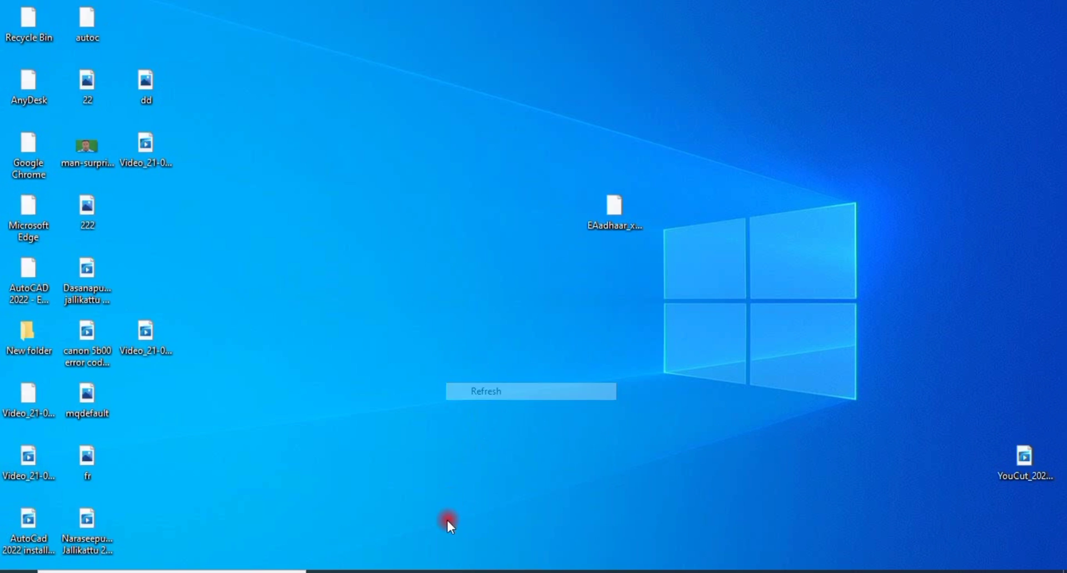
{"action": "left_click", "coordinate": [440, 572]}
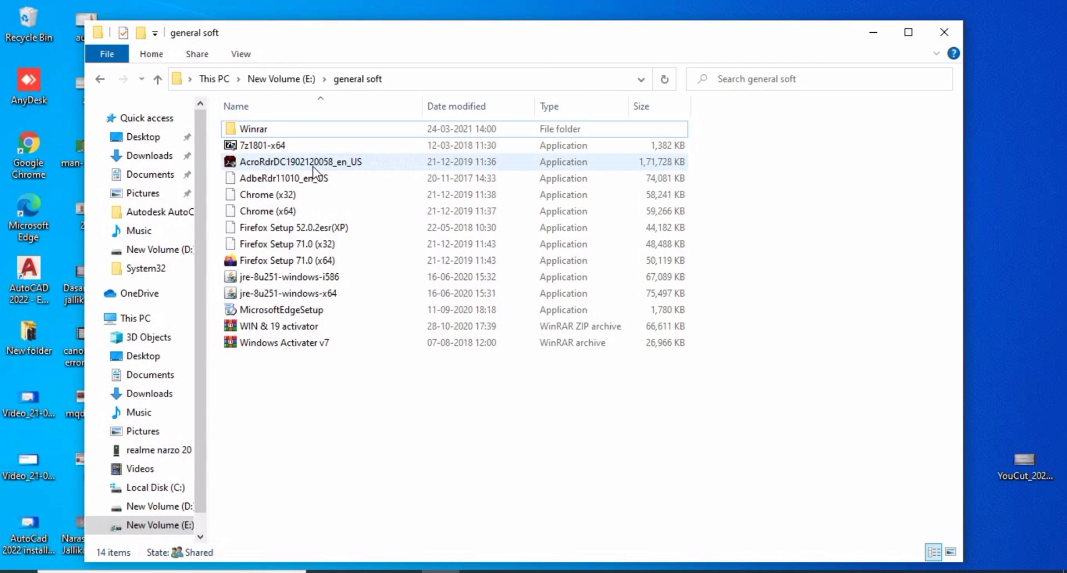
{"action": "left_click", "coordinate": [279, 166]}
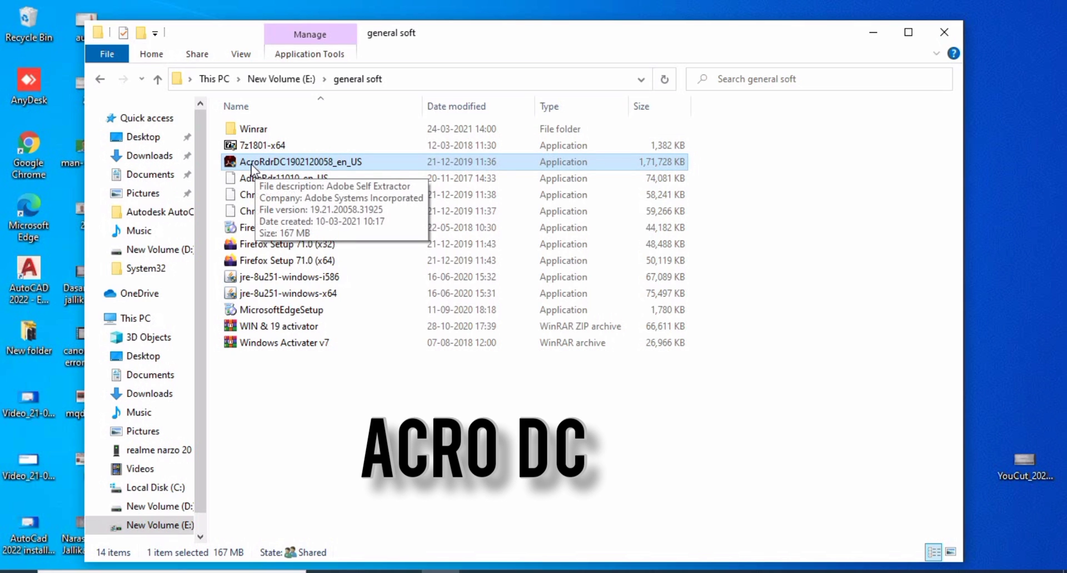
{"action": "double_click", "coordinate": [295, 162]}
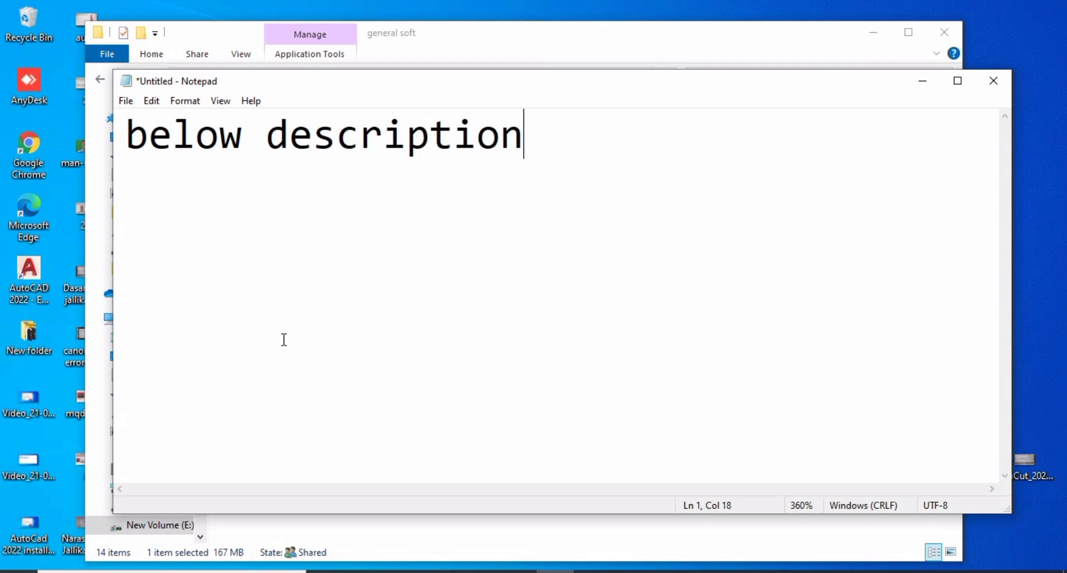
Step: Move the on-screen note aside and clear its text selection
{"action": "left_click_drag", "start_coordinate": [458, 88], "coordinate": [552, 170]}
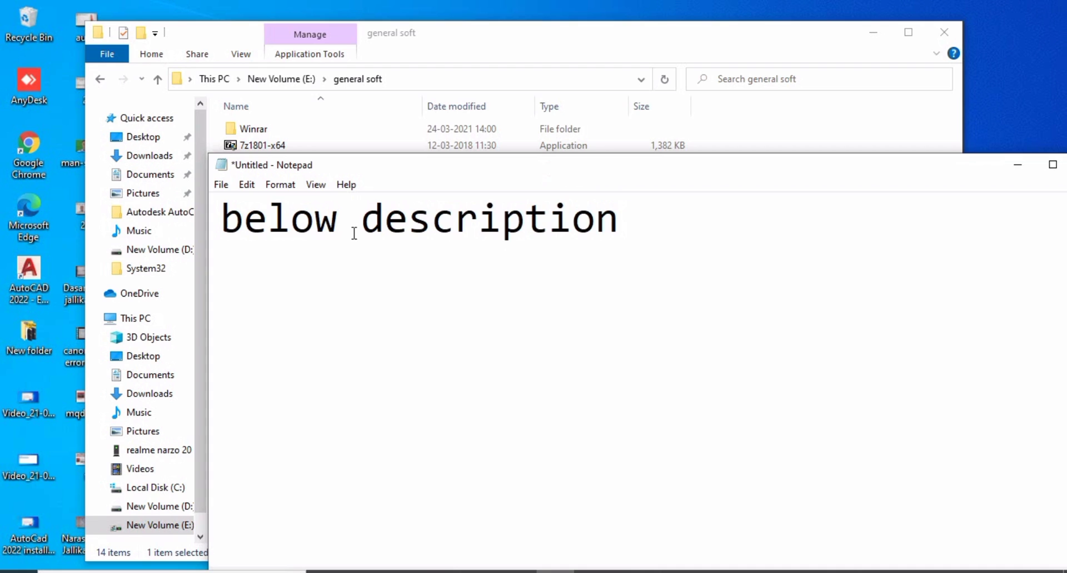
{"action": "left_click_drag", "start_coordinate": [231, 217], "coordinate": [641, 243]}
{"action": "left_click", "coordinate": [644, 246]}
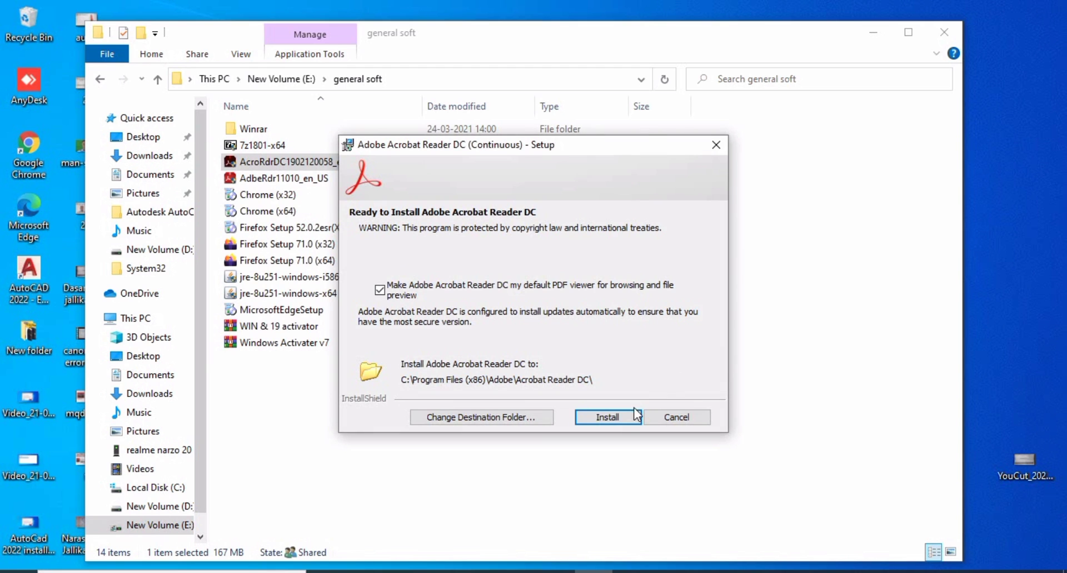
Step: Run the Acrobat Reader DC installation to completion and finish the setup
{"action": "left_click", "coordinate": [618, 422]}
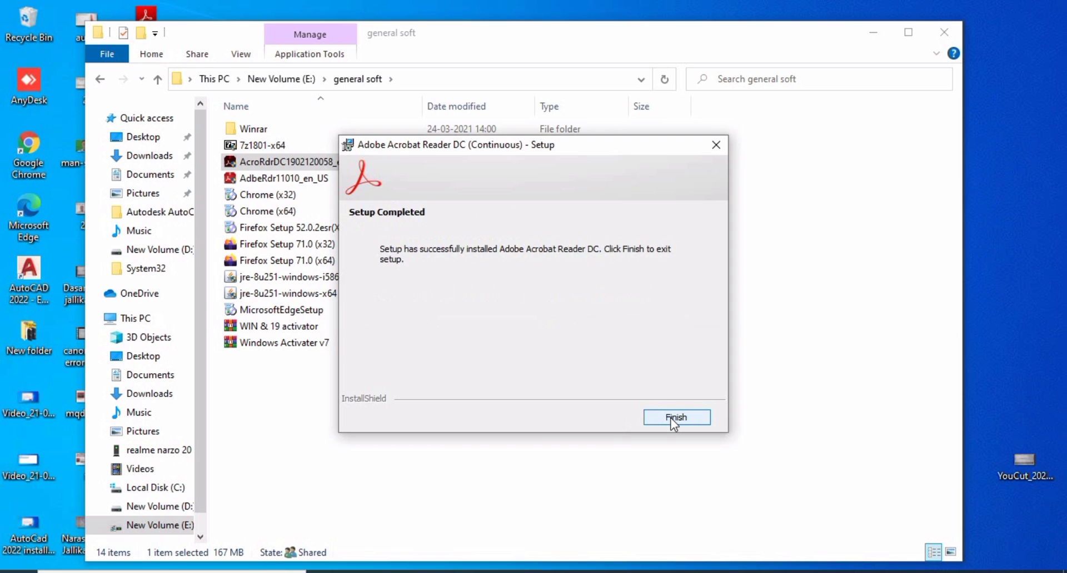
{"action": "left_click", "coordinate": [674, 419]}
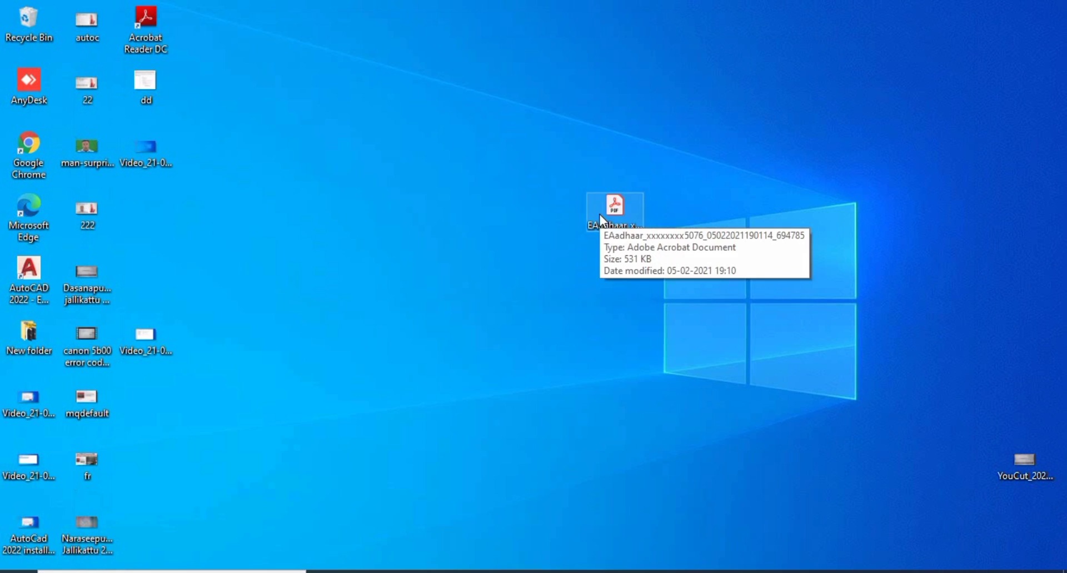
Step: Make Adobe Acrobat Reader DC the always-used app for the Aadhaar .pdf, then refresh the desktop
{"action": "left_click", "coordinate": [600, 215]}
{"action": "right_click", "coordinate": [600, 215]}
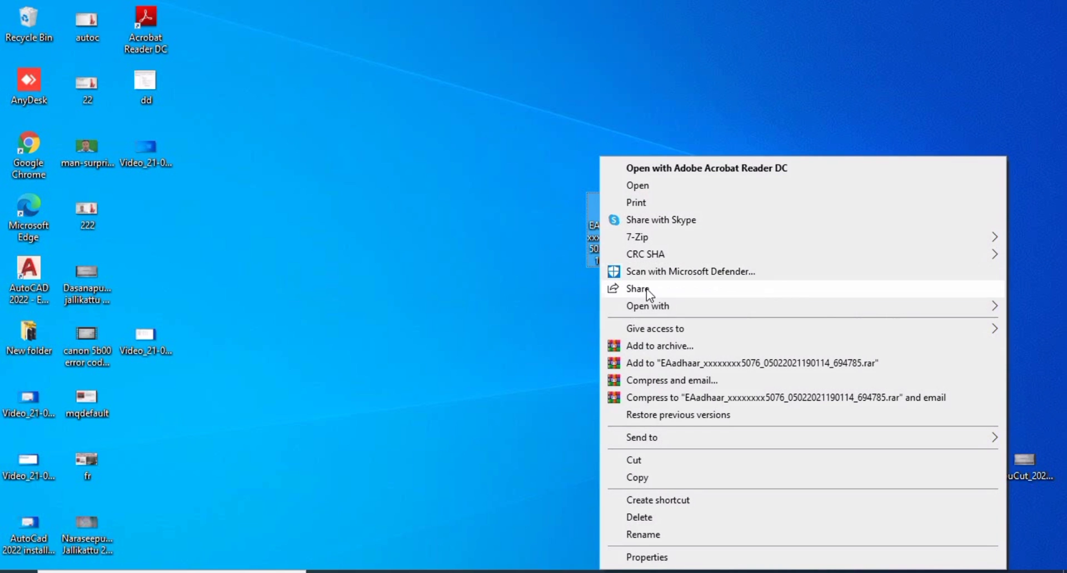
{"action": "mouse_move", "coordinate": [646, 305]}
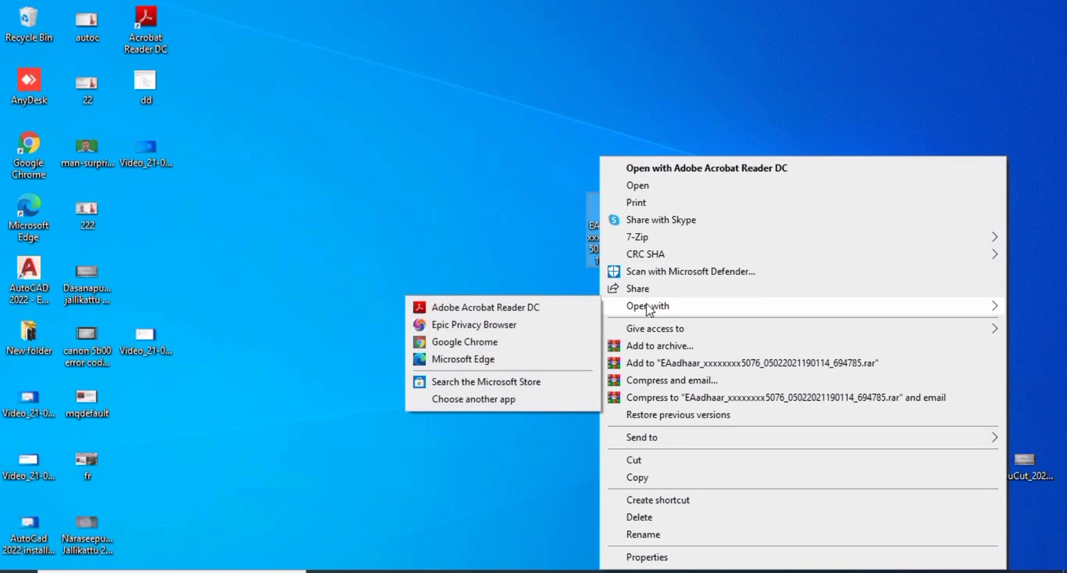
{"action": "left_click", "coordinate": [531, 399]}
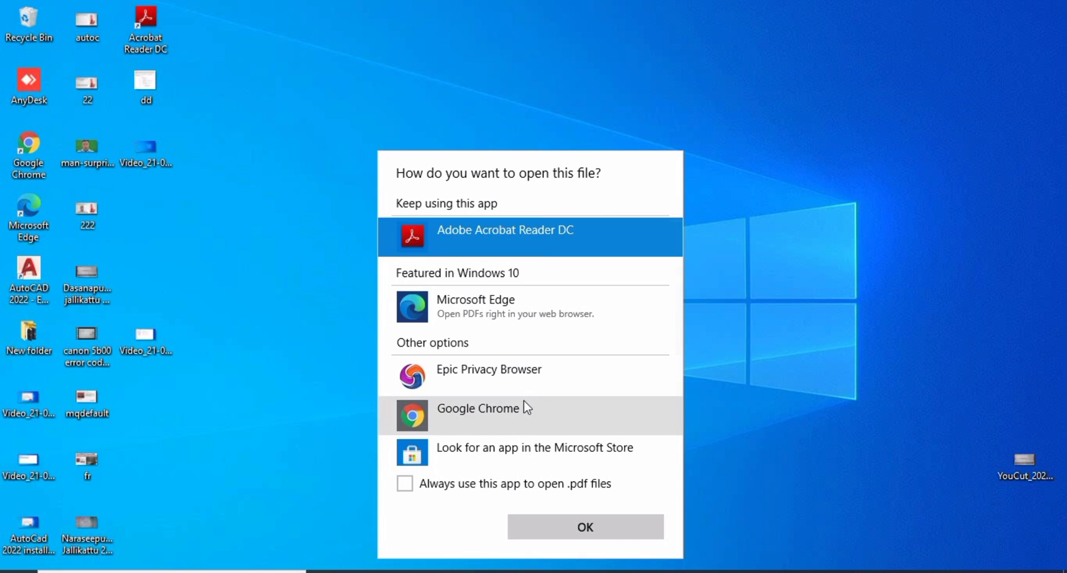
{"action": "left_click", "coordinate": [404, 483]}
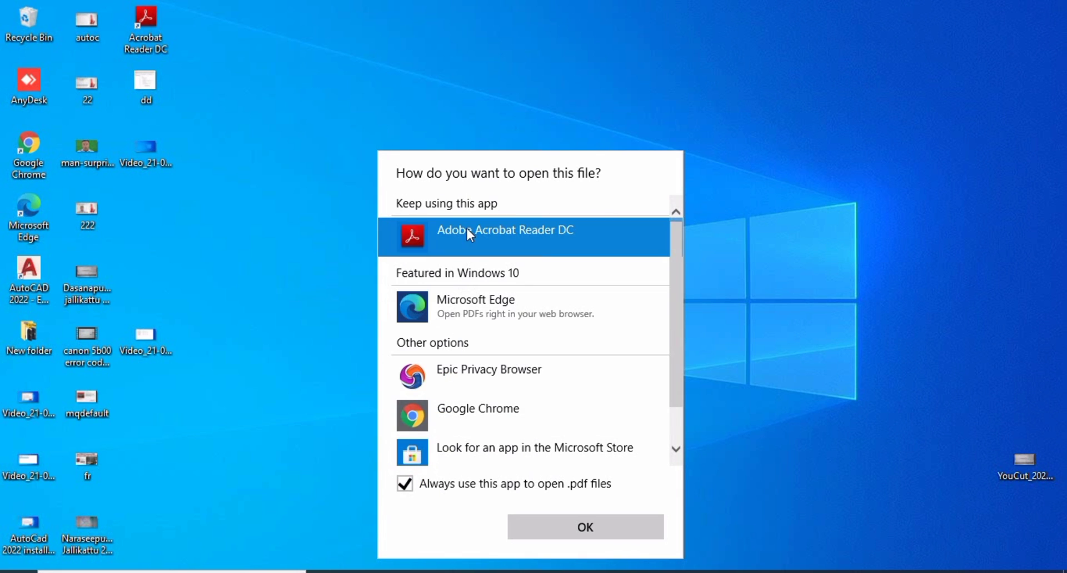
{"action": "left_click", "coordinate": [565, 519]}
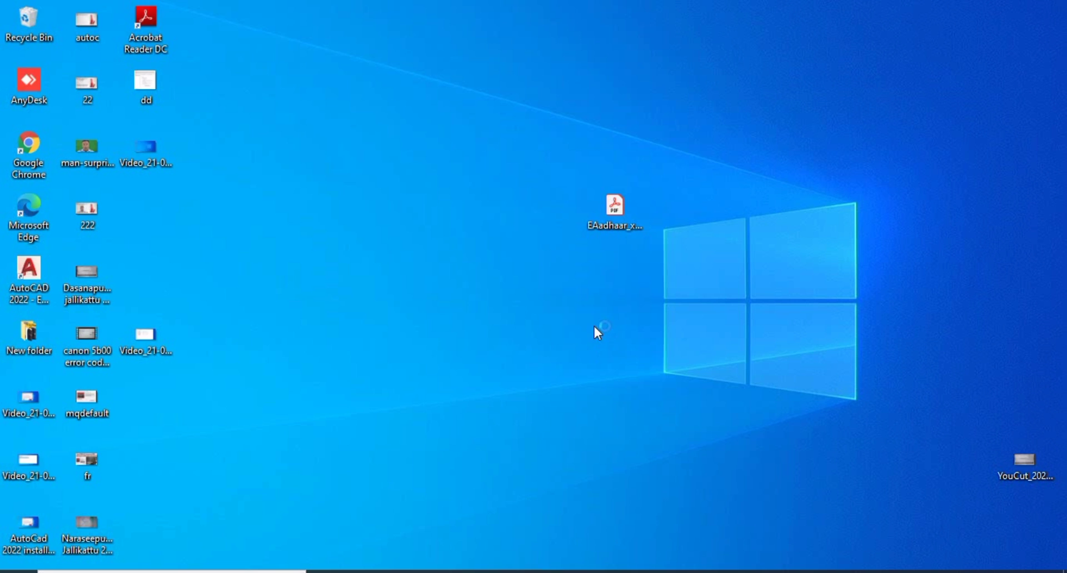
{"action": "right_click", "coordinate": [472, 241]}
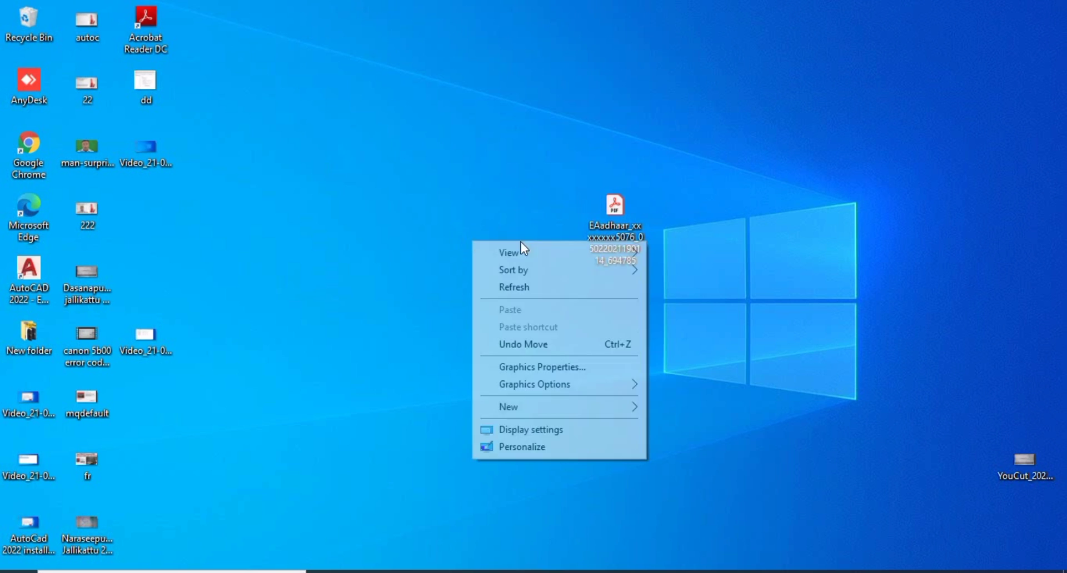
{"action": "left_click", "coordinate": [516, 288]}
Step: Open the Aadhaar PDF, accept the licence agreement and enter the document password
{"action": "double_click", "coordinate": [617, 218]}
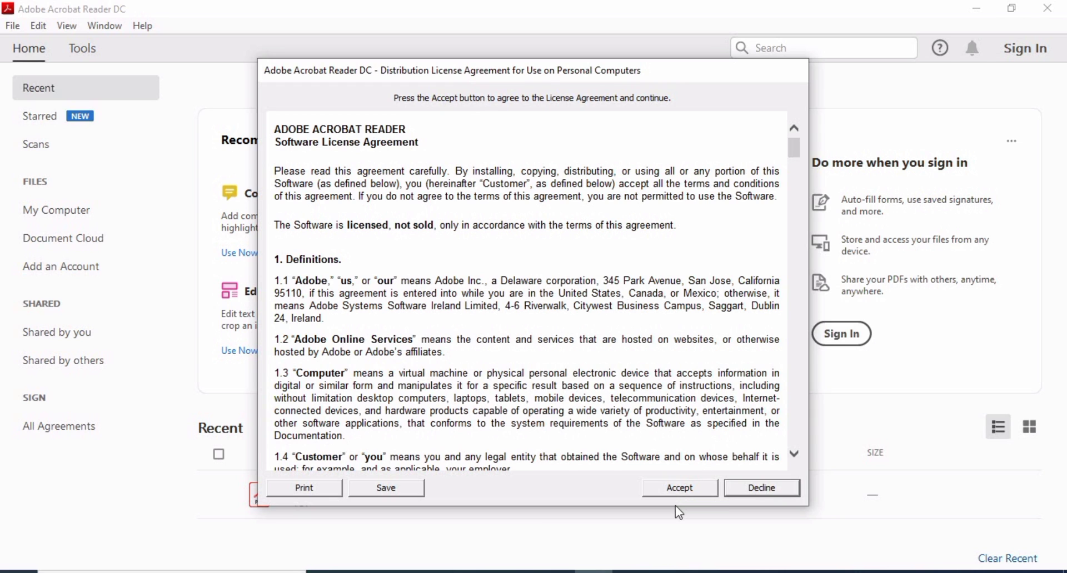
{"action": "left_click", "coordinate": [677, 486]}
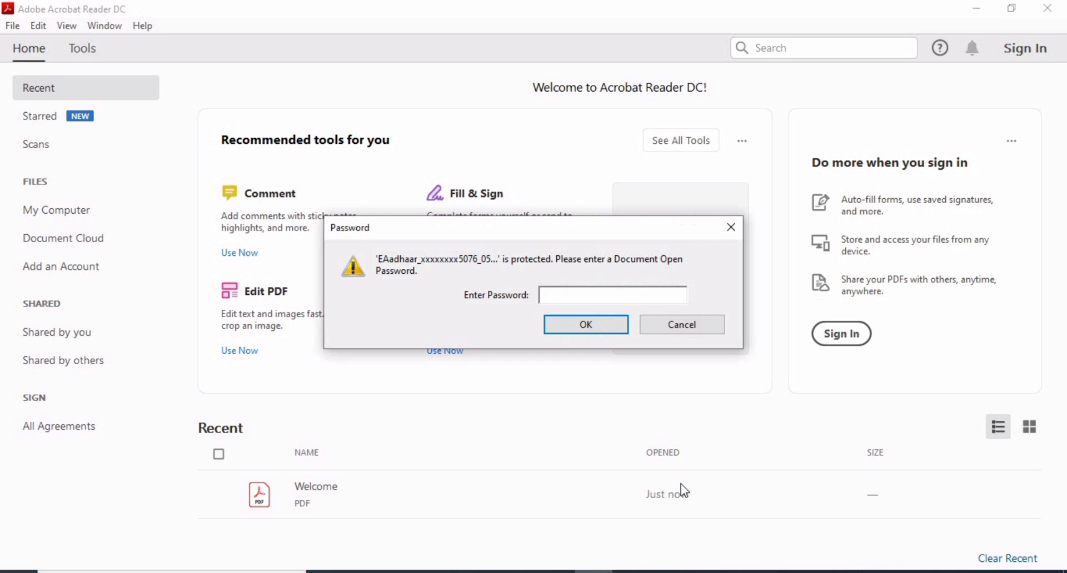
{"action": "type", "text": "****"}
{"action": "type", "text": "****"}
{"action": "left_click", "coordinate": [605, 329]}
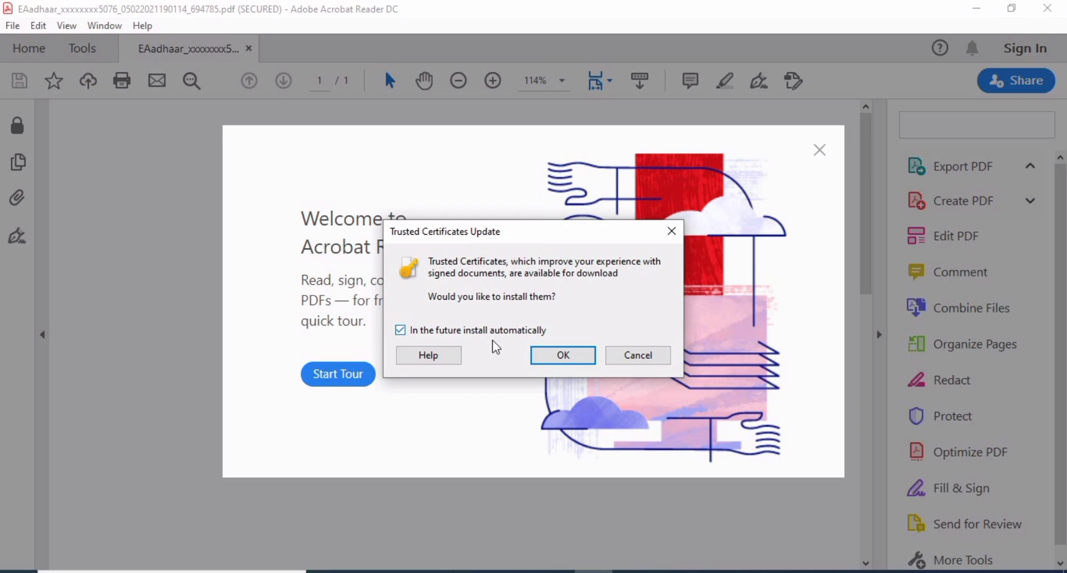
Step: Accept the trusted certificates update without future auto-installs and close the Welcome tour
{"action": "left_click", "coordinate": [454, 331]}
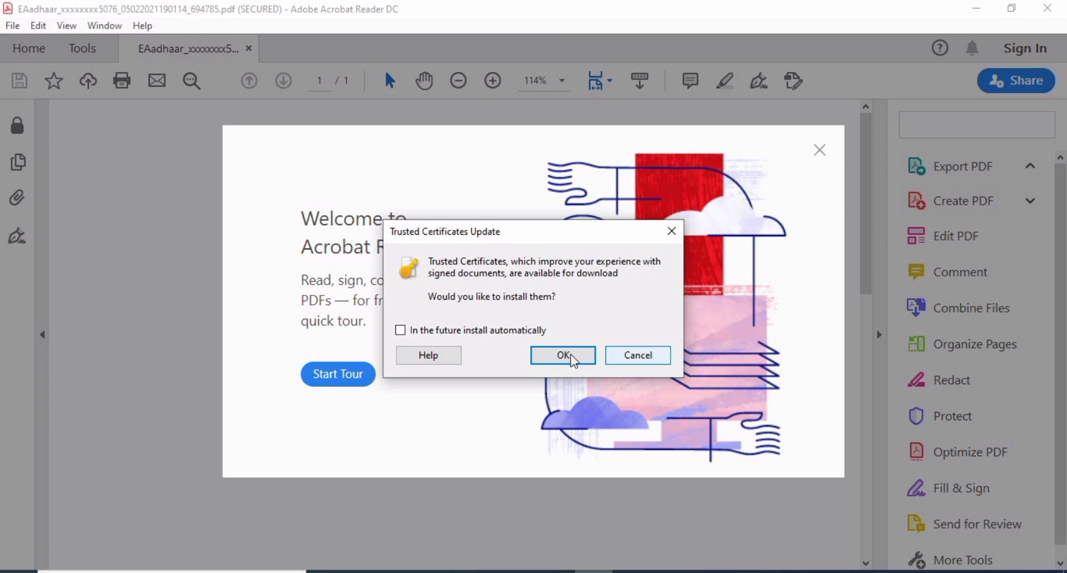
{"action": "left_click", "coordinate": [627, 356]}
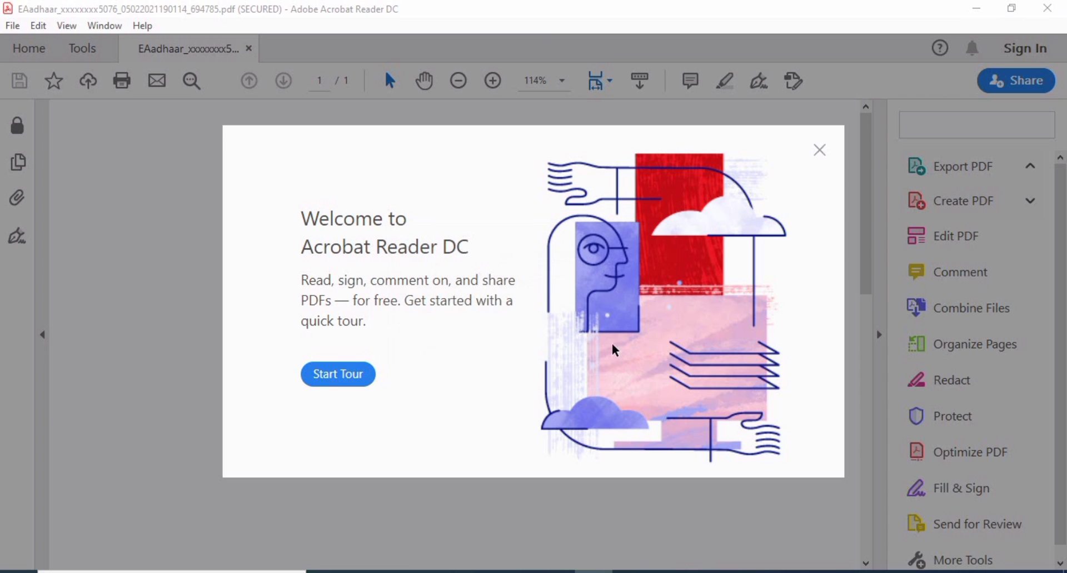
{"action": "left_click", "coordinate": [818, 151]}
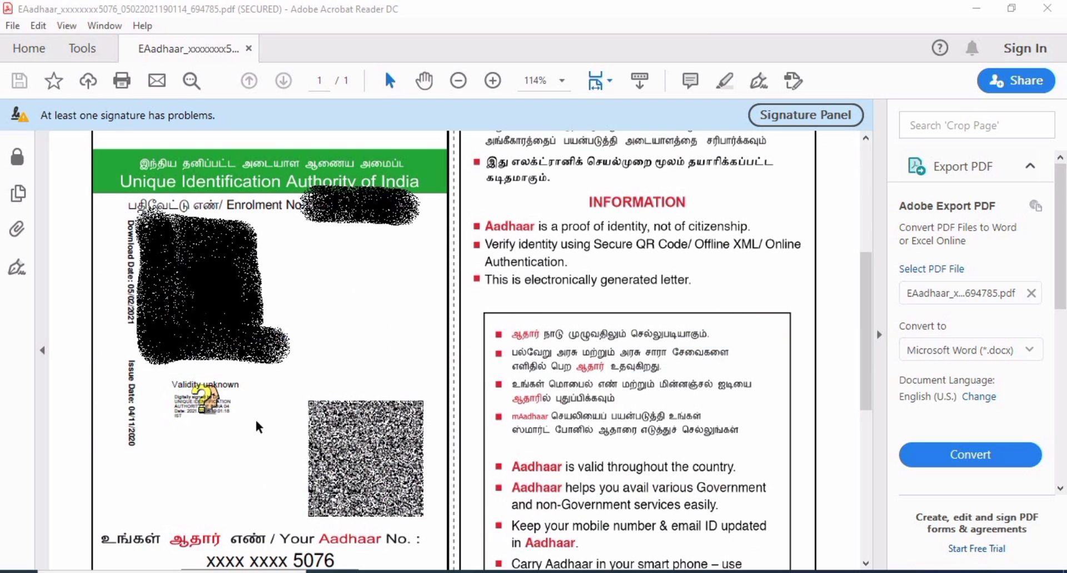
Step: Show the signature's validation status and open Signature Properties, reporting validity UNKNOWN
{"action": "right_click", "coordinate": [203, 405]}
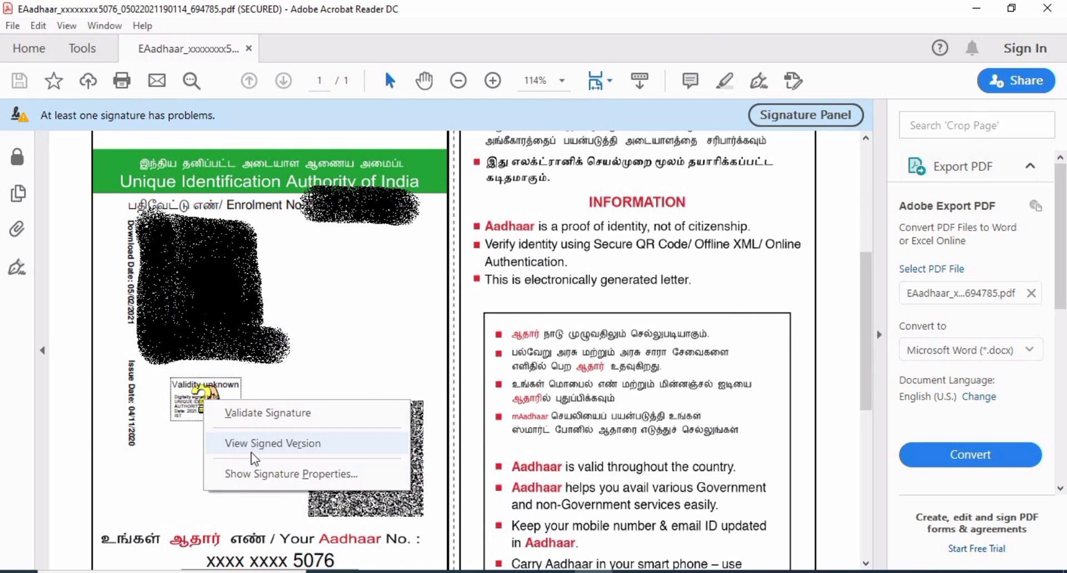
{"action": "left_click", "coordinate": [209, 393]}
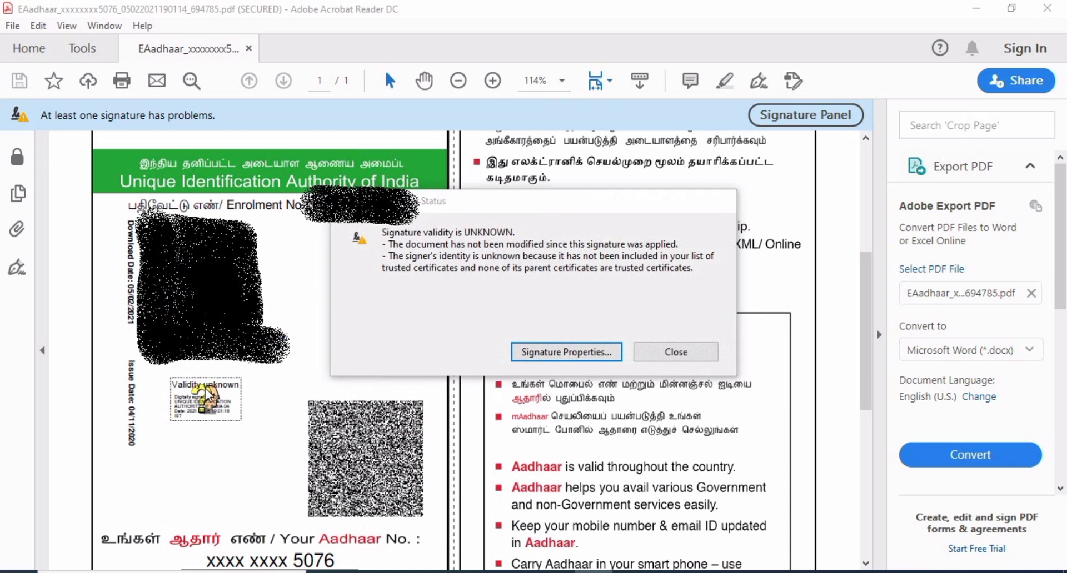
{"action": "left_click_drag", "start_coordinate": [540, 214], "coordinate": [556, 266]}
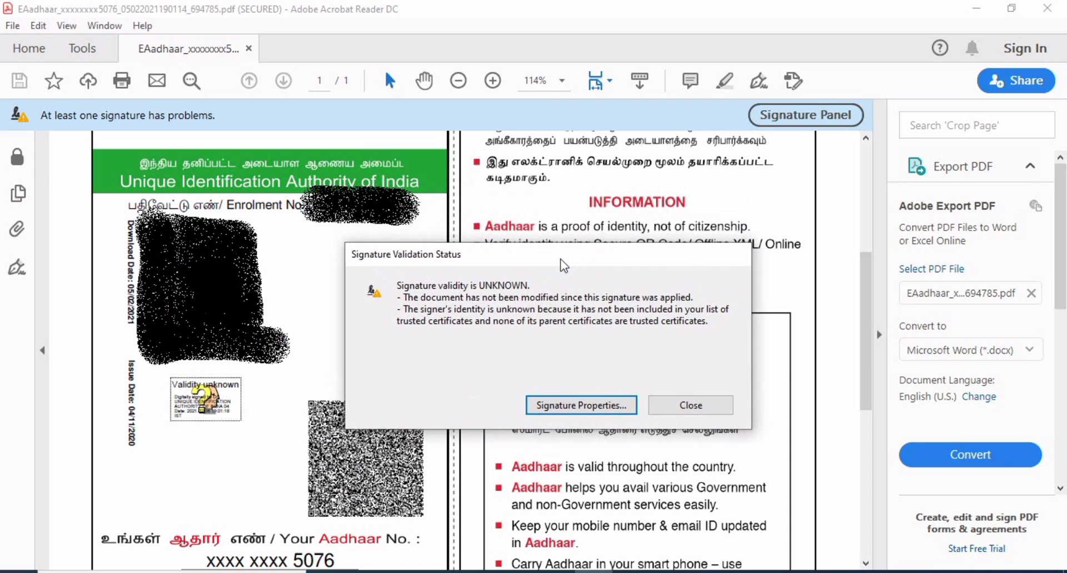
{"action": "left_click", "coordinate": [582, 405]}
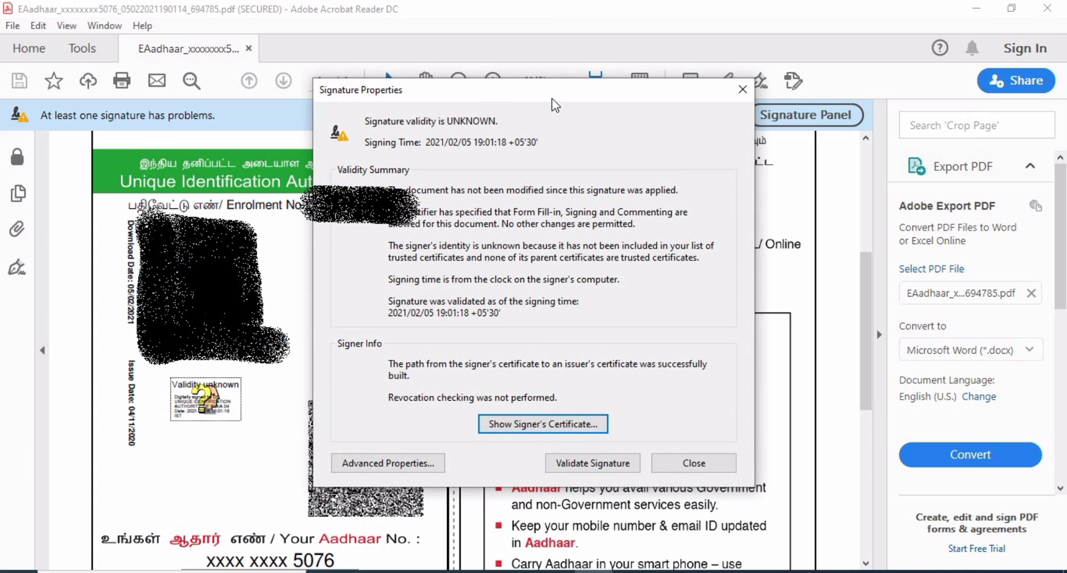
{"action": "left_click_drag", "start_coordinate": [552, 98], "coordinate": [290, 170]}
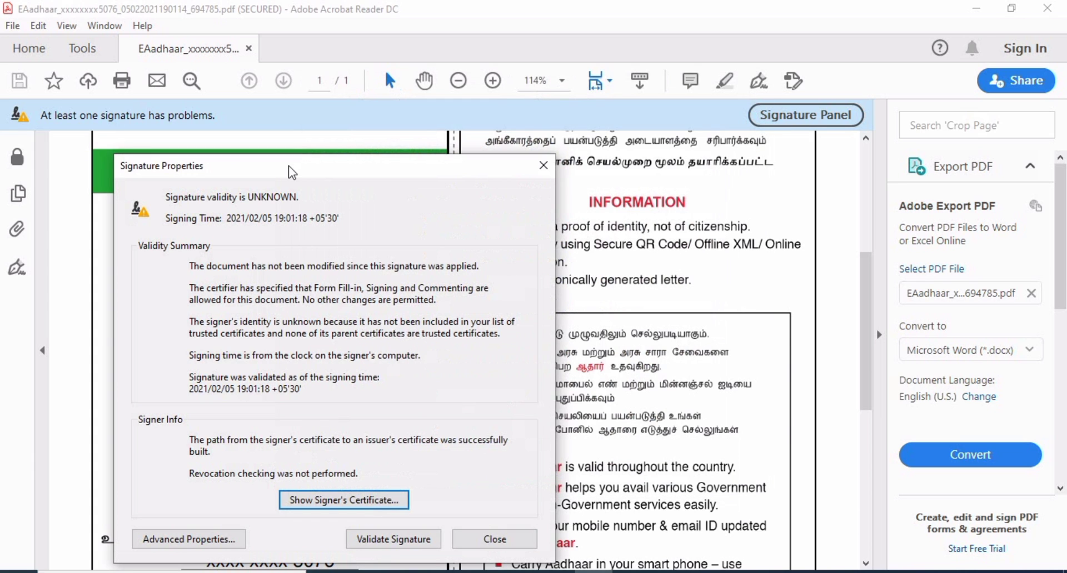
Step: View the signer's certificate and start exporting it as Acrobat FDF Data Exchange
{"action": "left_click", "coordinate": [314, 501]}
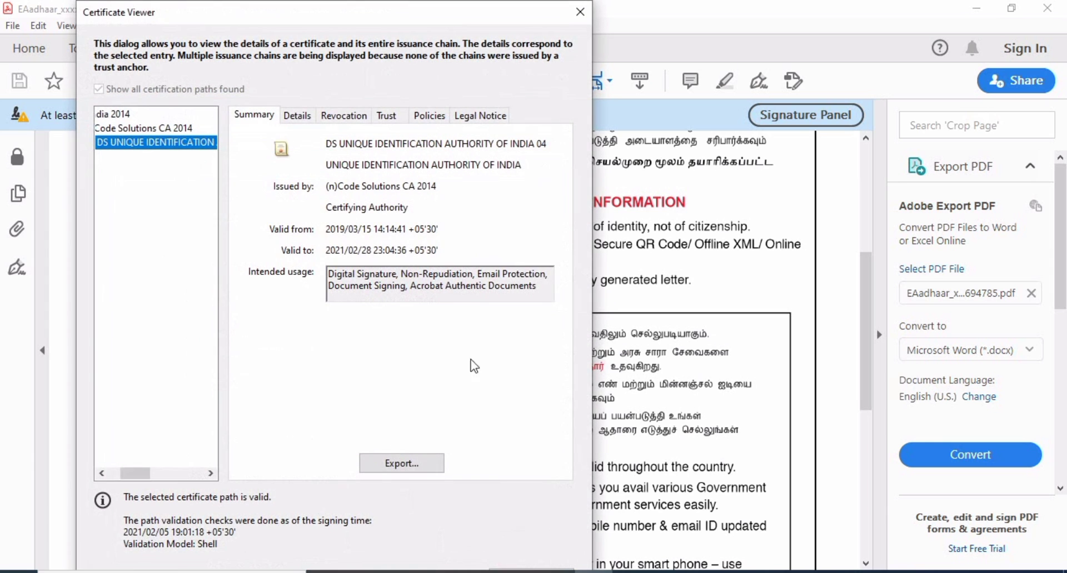
{"action": "left_click", "coordinate": [252, 113]}
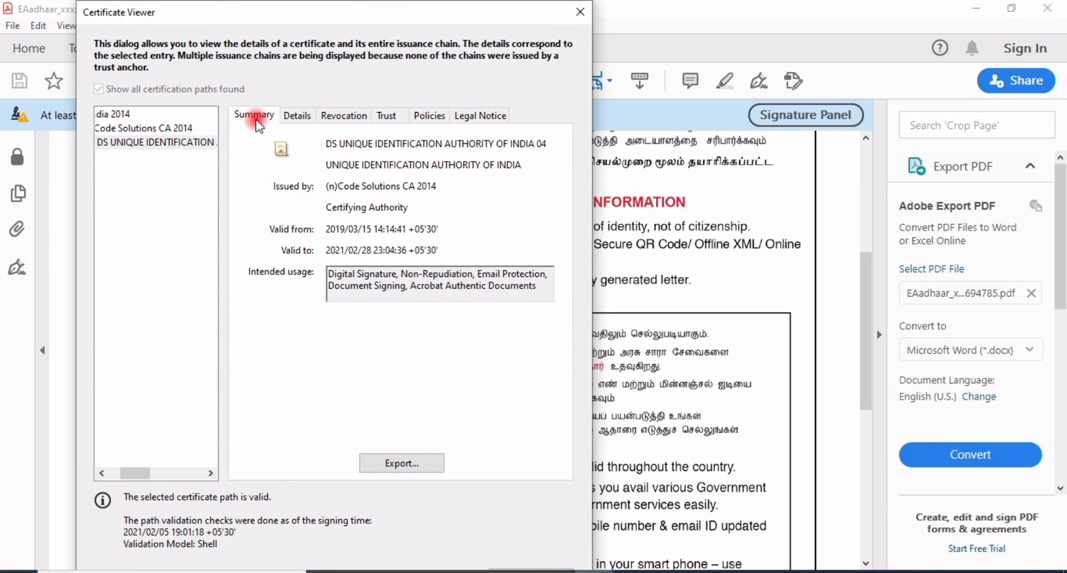
{"action": "left_click", "coordinate": [391, 464]}
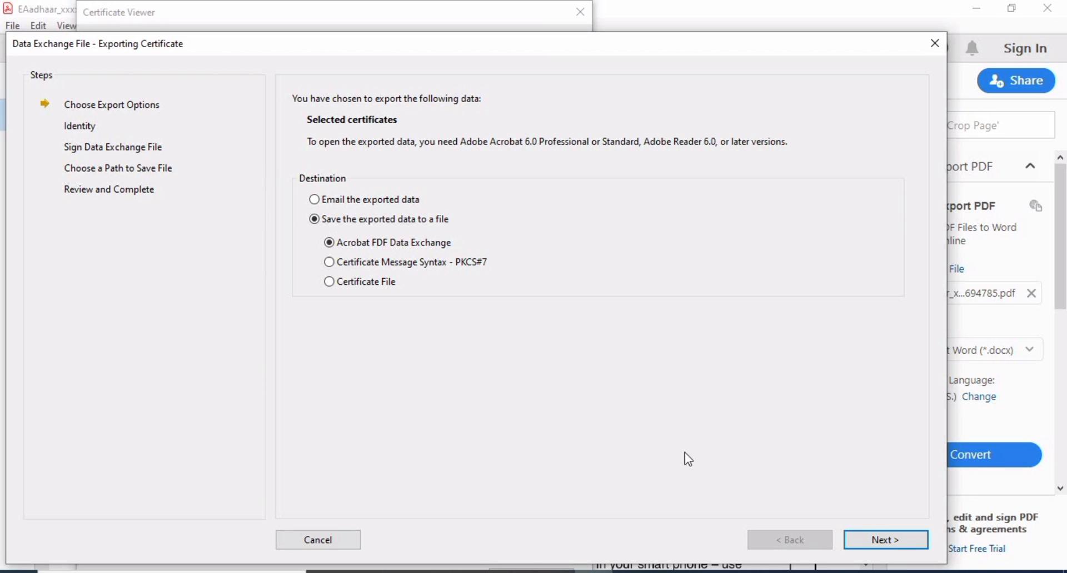
Step: Skip the identity details and signing steps of the certificate export
{"action": "left_click", "coordinate": [866, 539]}
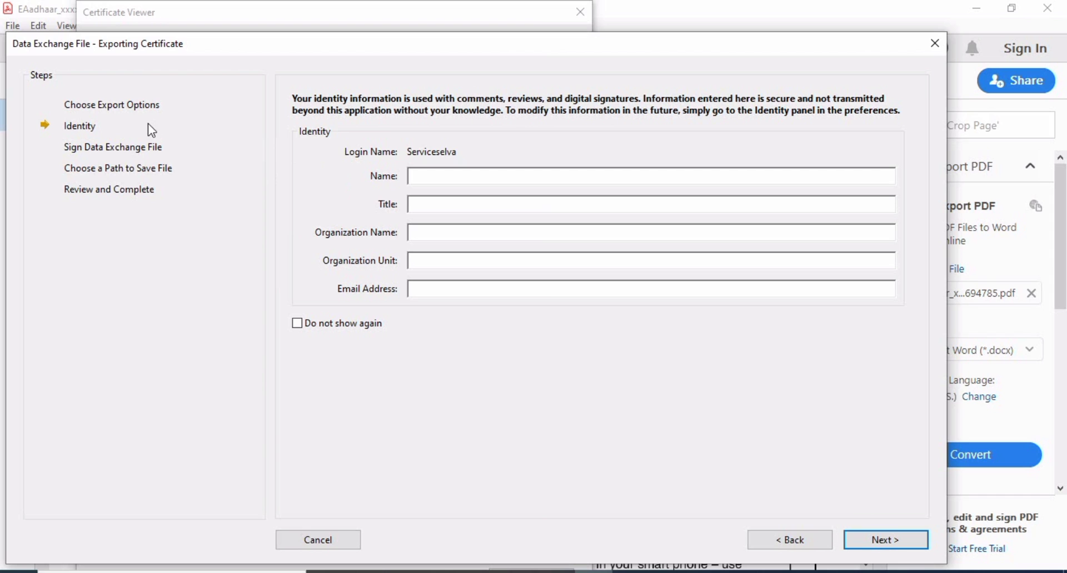
{"action": "left_click", "coordinate": [883, 548]}
{"action": "left_click", "coordinate": [539, 349]}
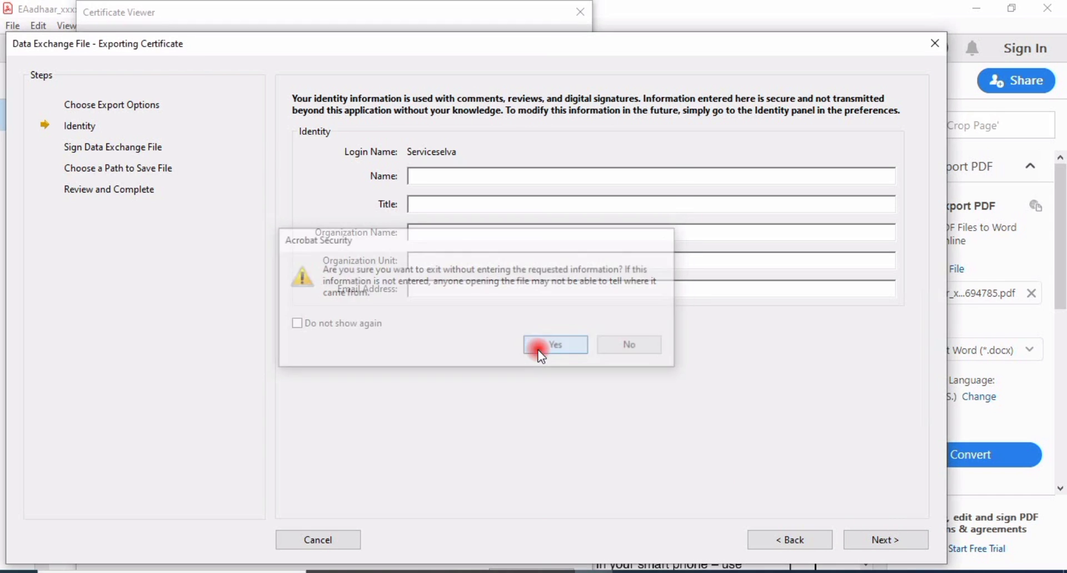
{"action": "key", "text": "Return"}
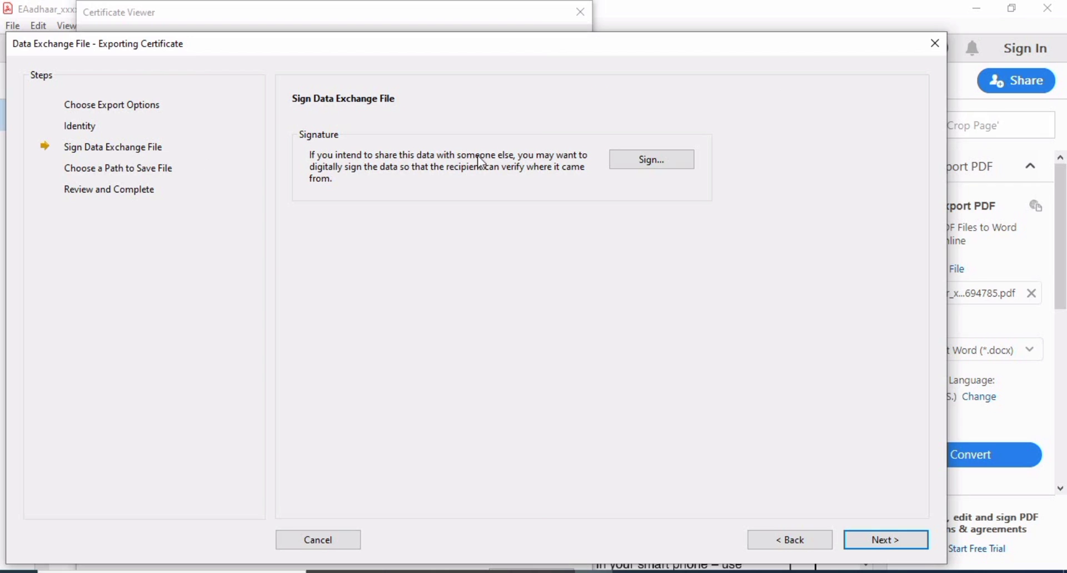
{"action": "left_click", "coordinate": [862, 536]}
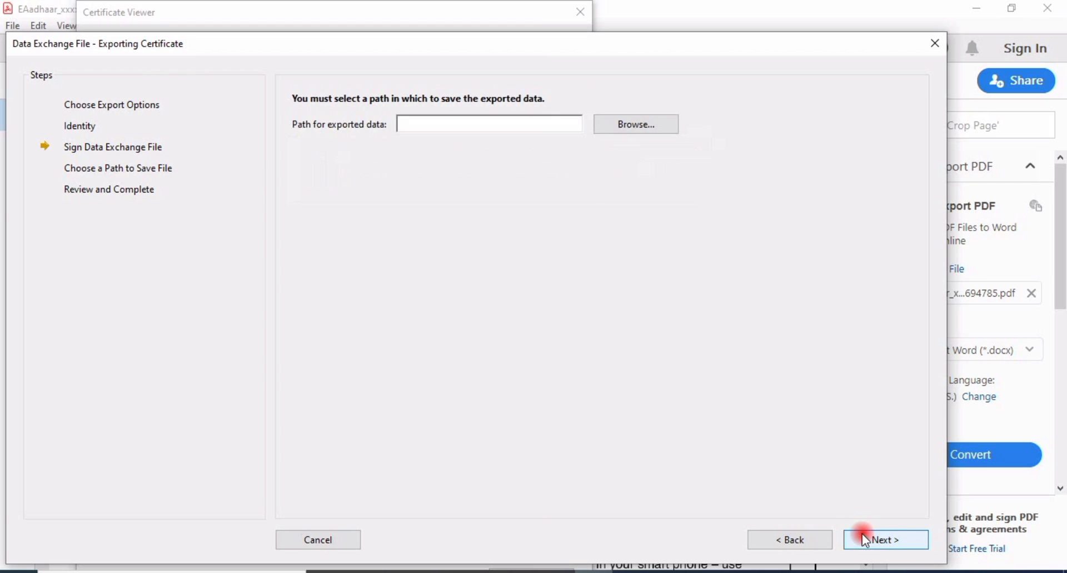
Step: Save the export as CertExchange.fdf on the Desktop and finish the wizard
{"action": "left_click", "coordinate": [634, 124]}
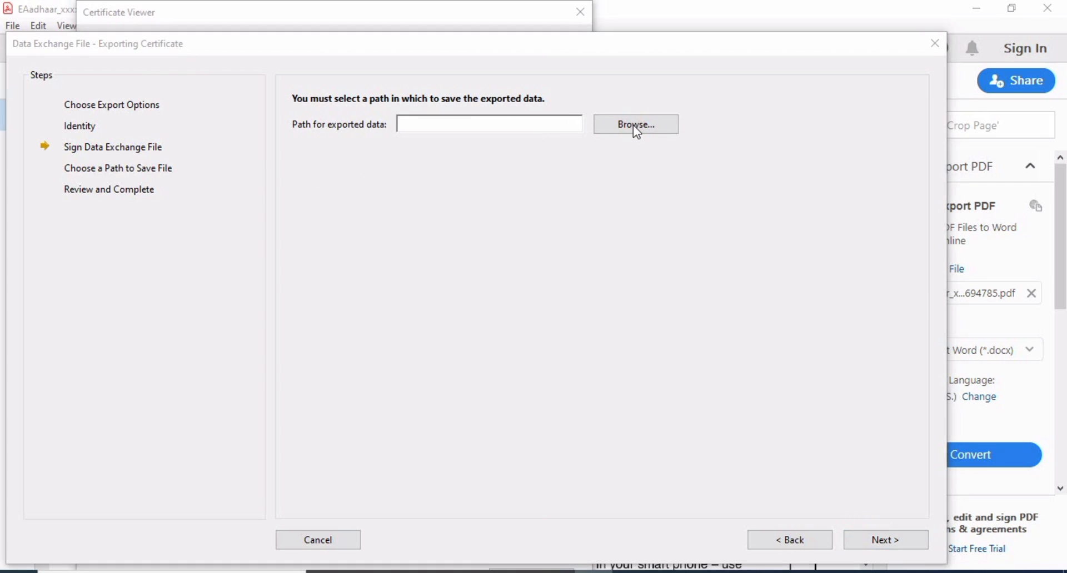
{"action": "left_click", "coordinate": [78, 192]}
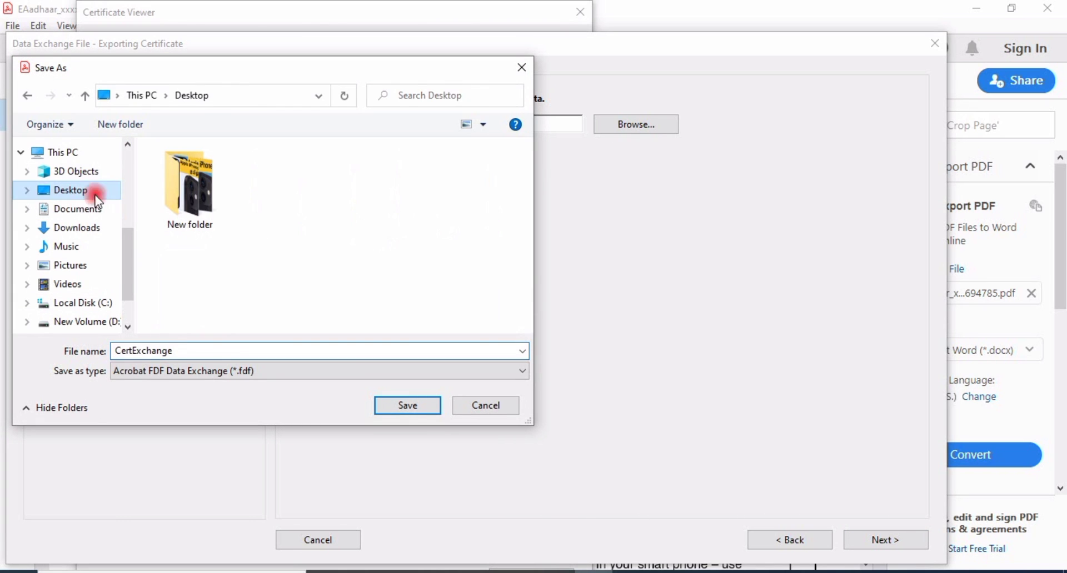
{"action": "left_click", "coordinate": [396, 406]}
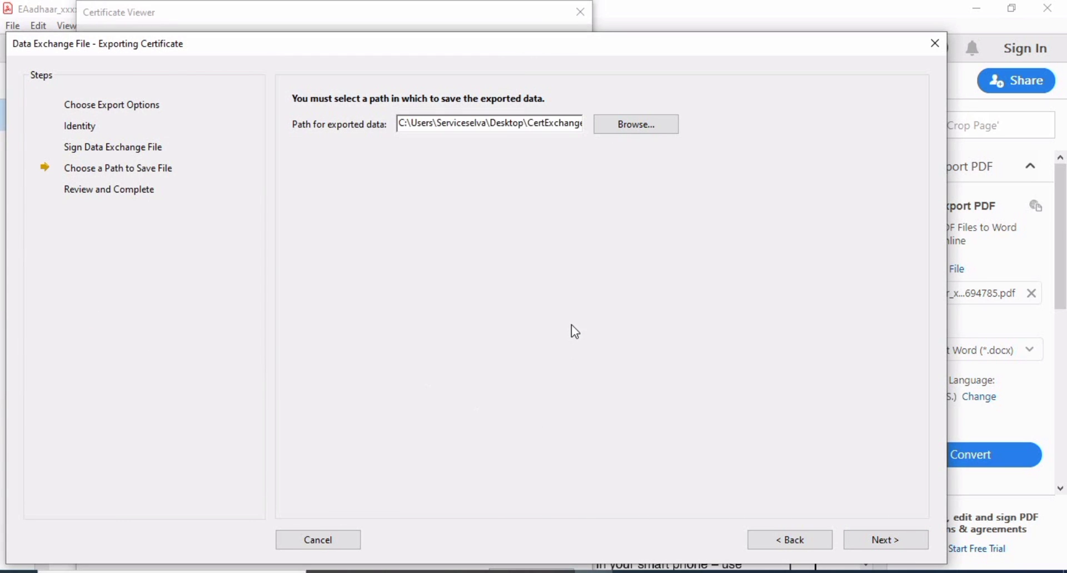
{"action": "left_click", "coordinate": [867, 539]}
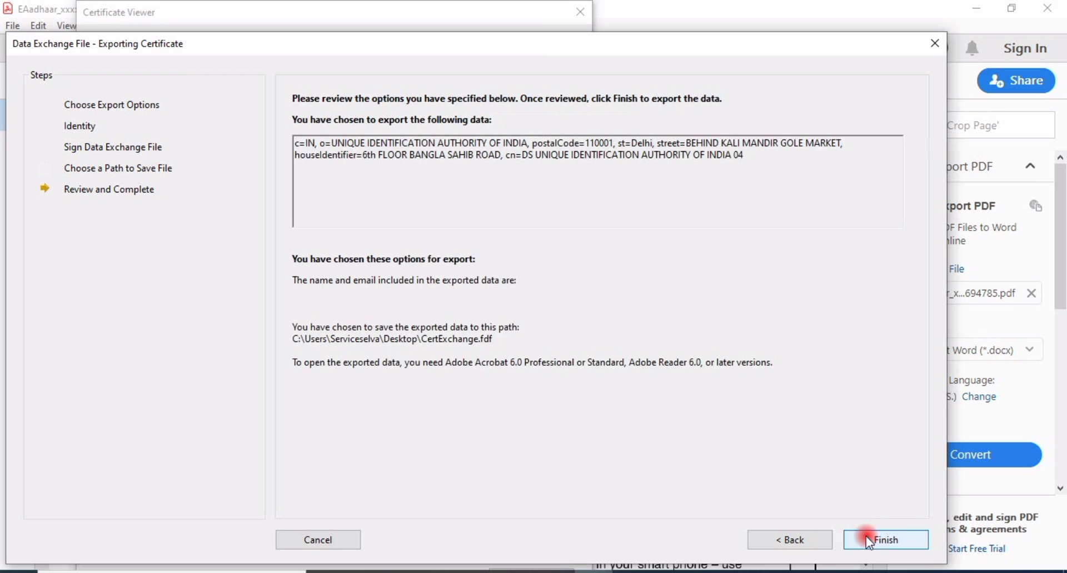
{"action": "left_click", "coordinate": [867, 540]}
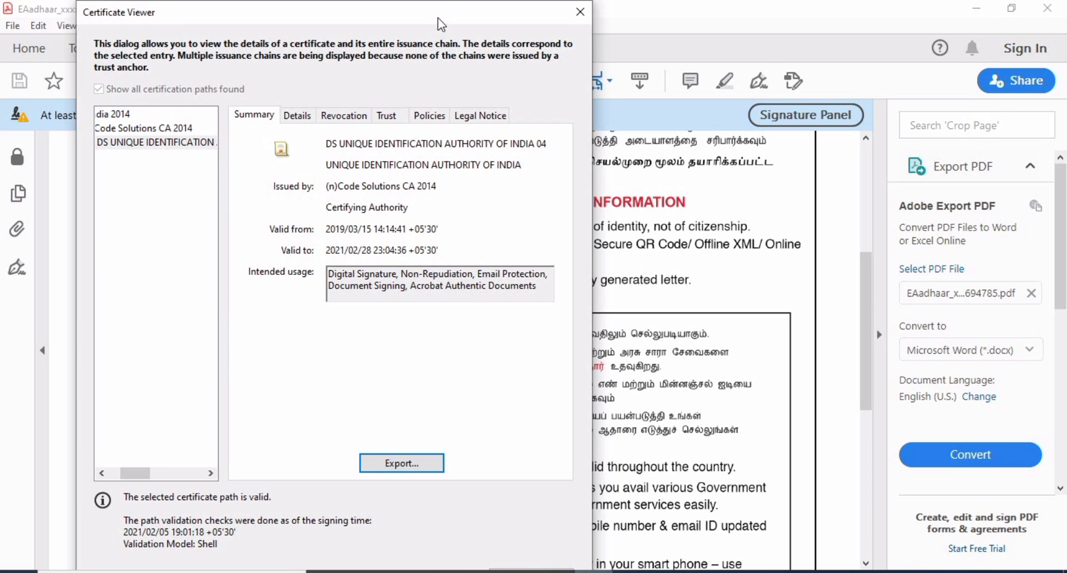
Step: Trust the certificate for certified documents, allowing dynamic content, high-privilege JavaScript and system operations
{"action": "left_click_drag", "start_coordinate": [438, 18], "coordinate": [440, 9]}
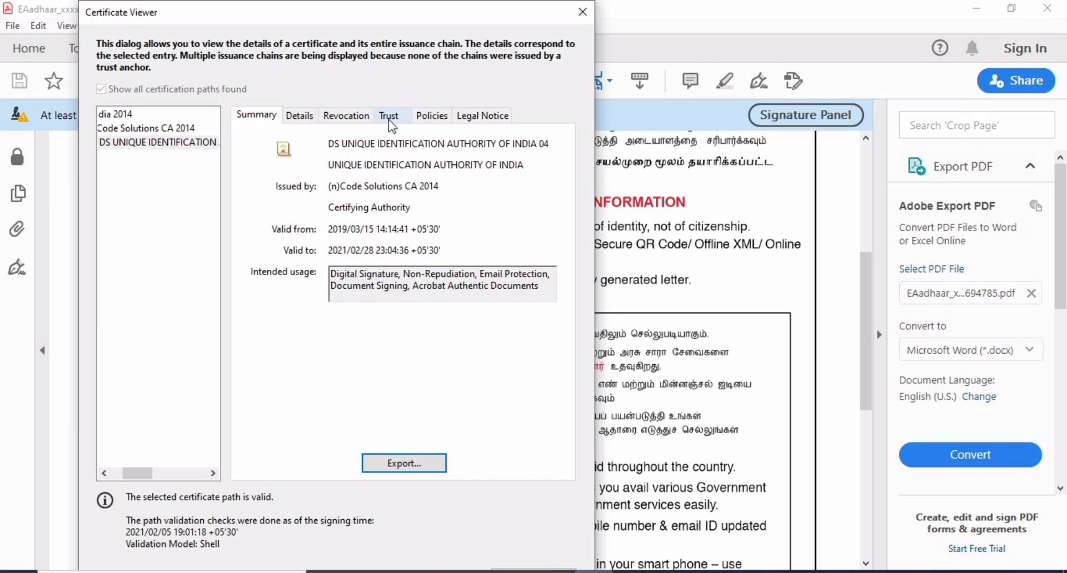
{"action": "left_click", "coordinate": [389, 117]}
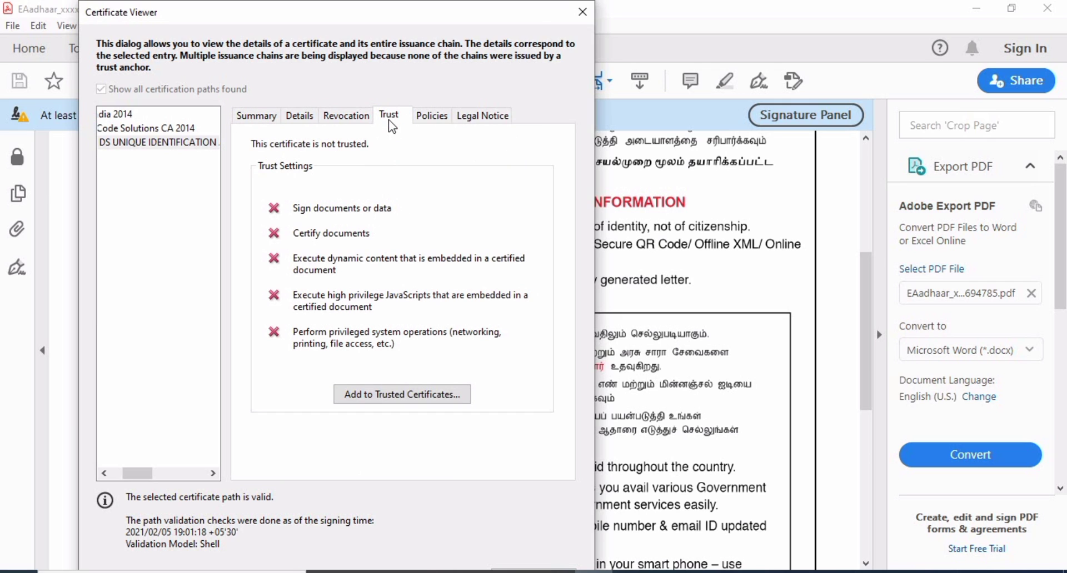
{"action": "left_click", "coordinate": [392, 394]}
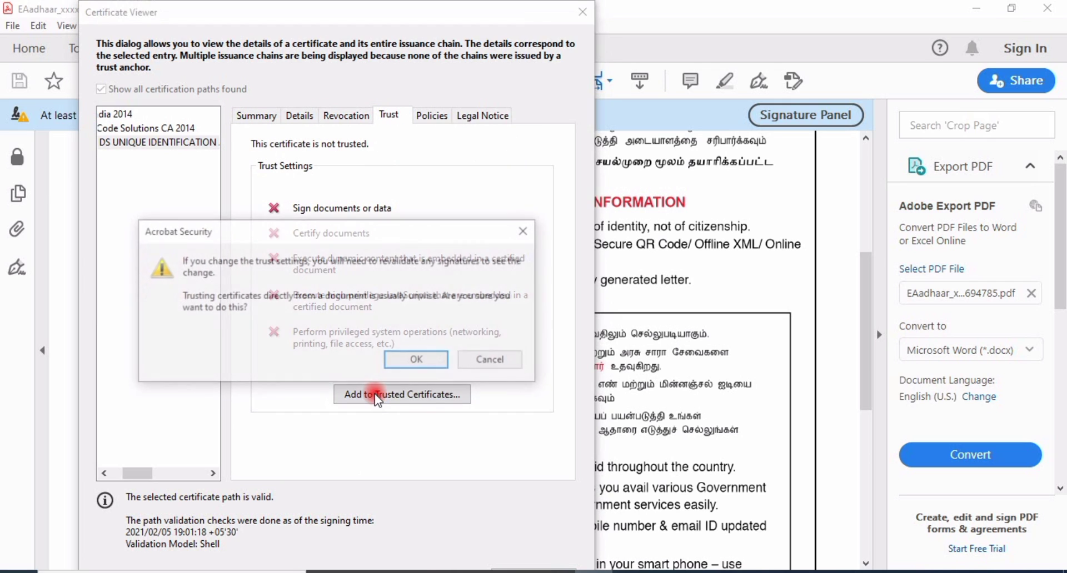
{"action": "left_click", "coordinate": [410, 364]}
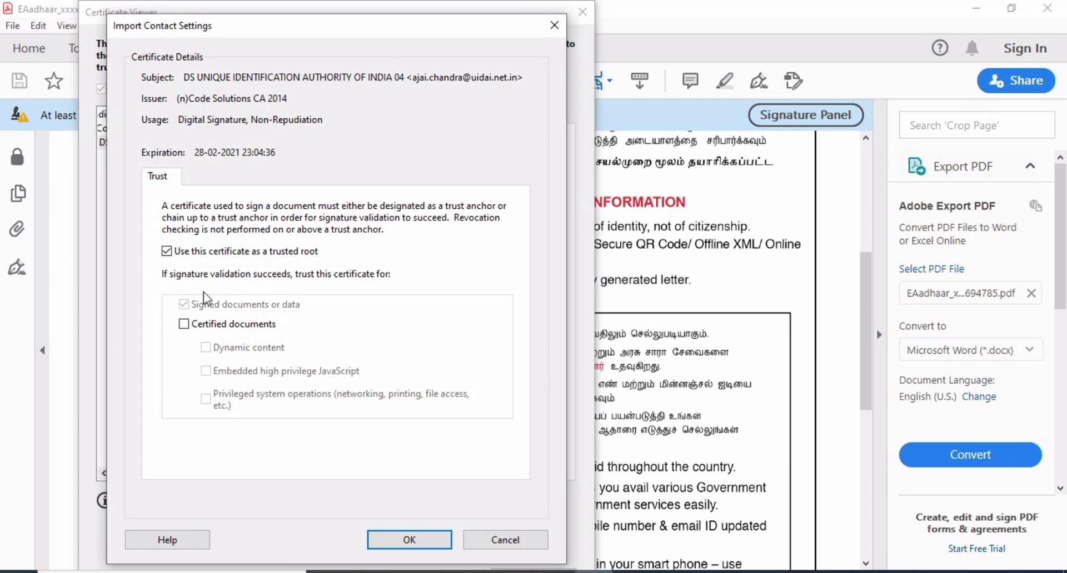
{"action": "left_click", "coordinate": [184, 324]}
{"action": "left_click", "coordinate": [205, 348]}
{"action": "left_click", "coordinate": [205, 372]}
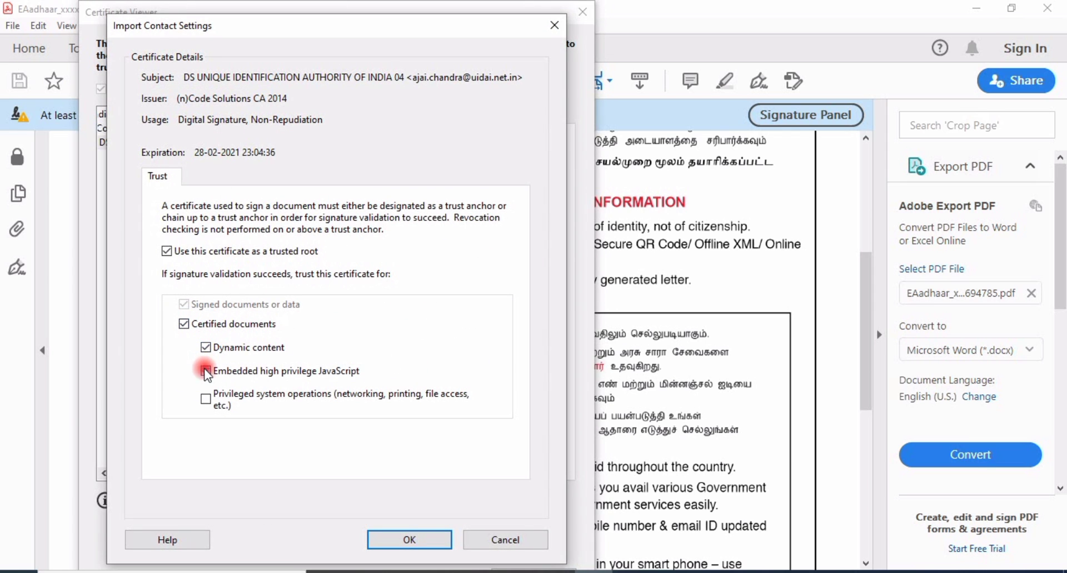
{"action": "left_click", "coordinate": [206, 398]}
{"action": "left_click_drag", "start_coordinate": [466, 35], "coordinate": [463, 22]}
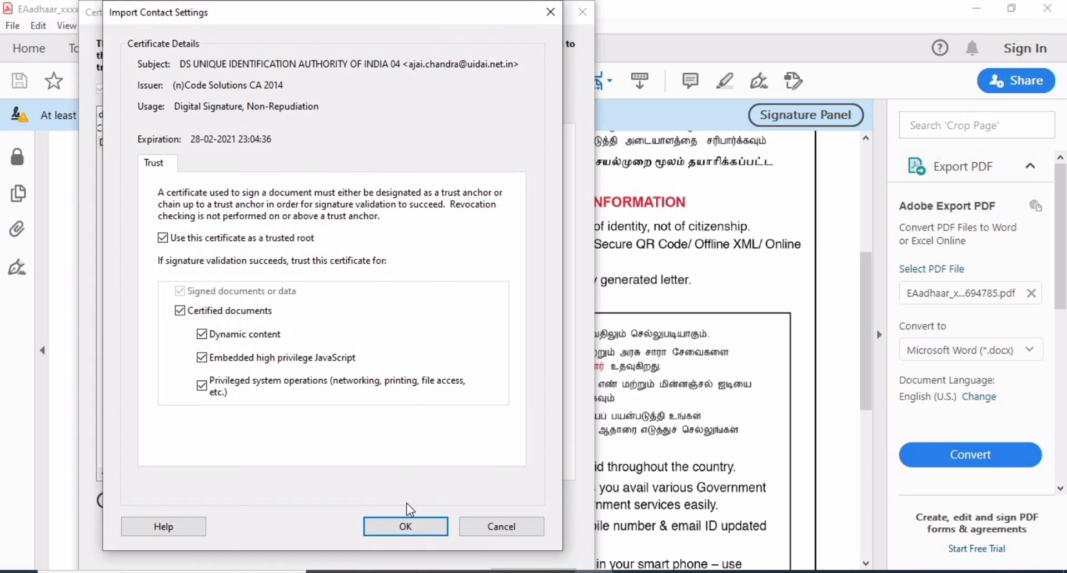
Step: Confirm the import contact settings and close the Certificate Viewer
{"action": "left_click", "coordinate": [406, 521]}
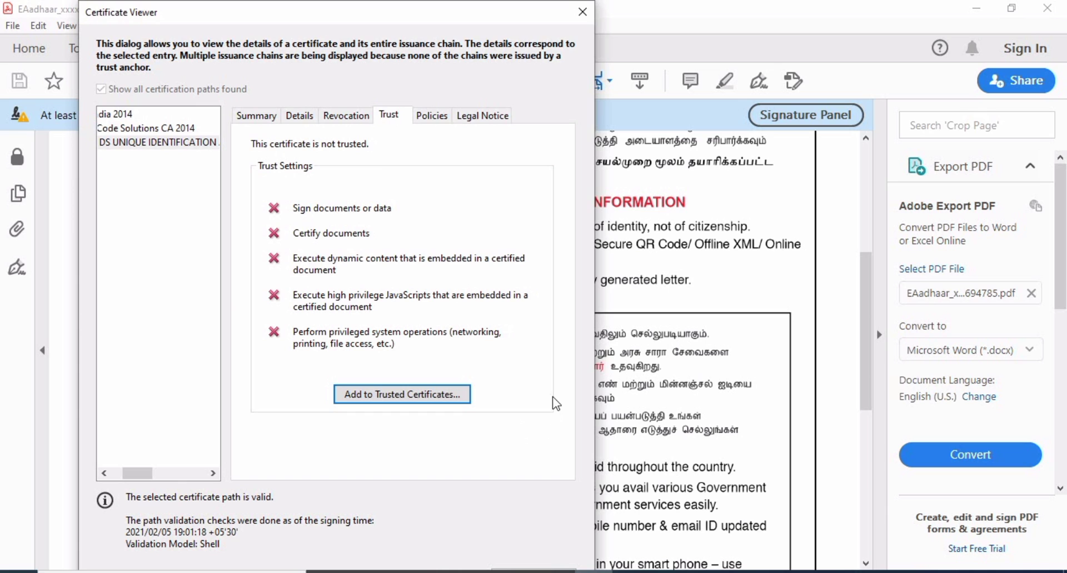
{"action": "left_click_drag", "start_coordinate": [474, 25], "coordinate": [474, 1]}
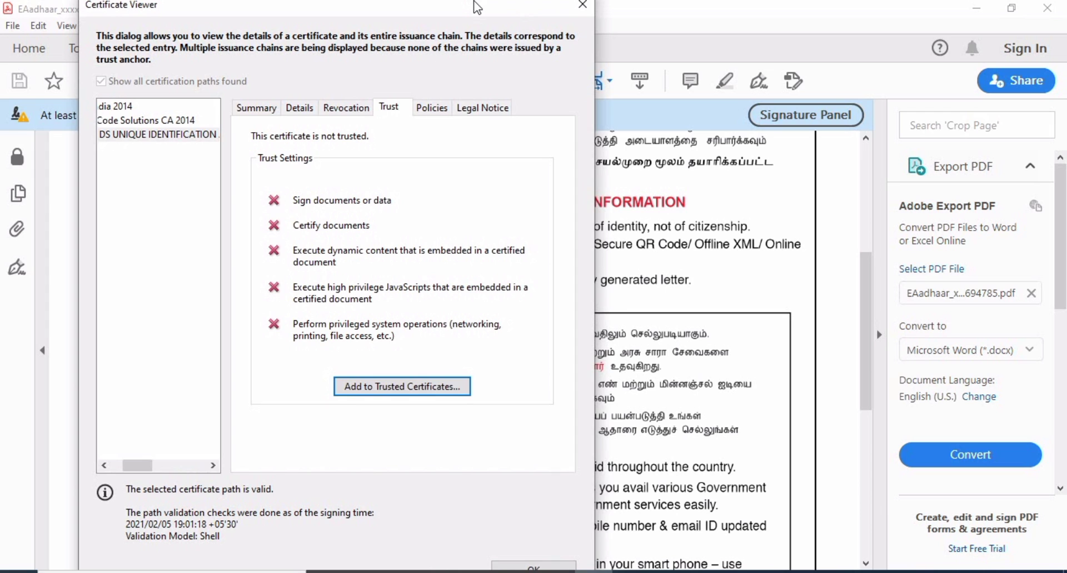
{"action": "left_click_drag", "start_coordinate": [474, 1], "coordinate": [474, 9]}
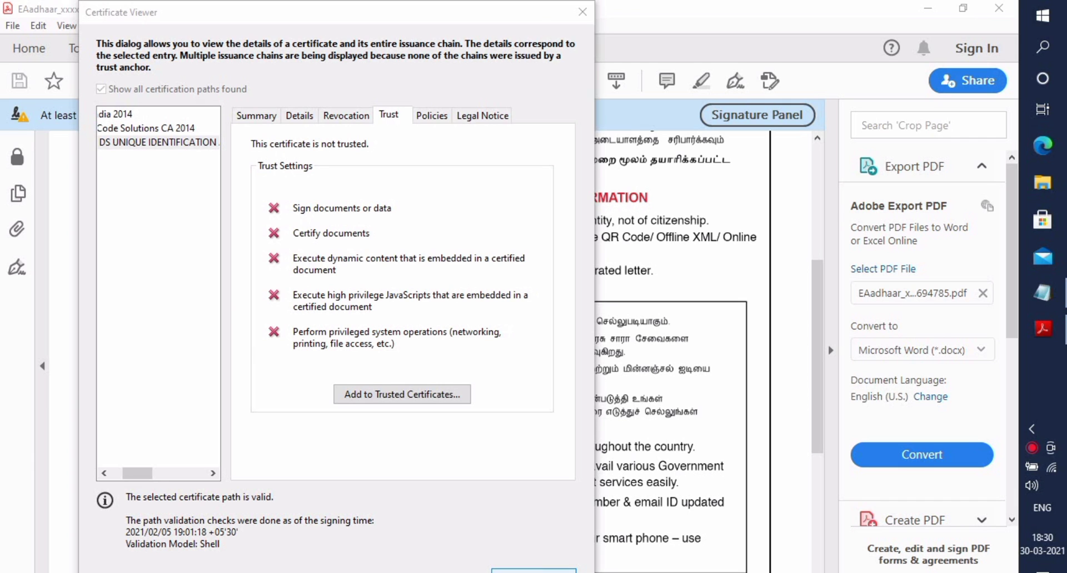
{"action": "key", "text": "Escape"}
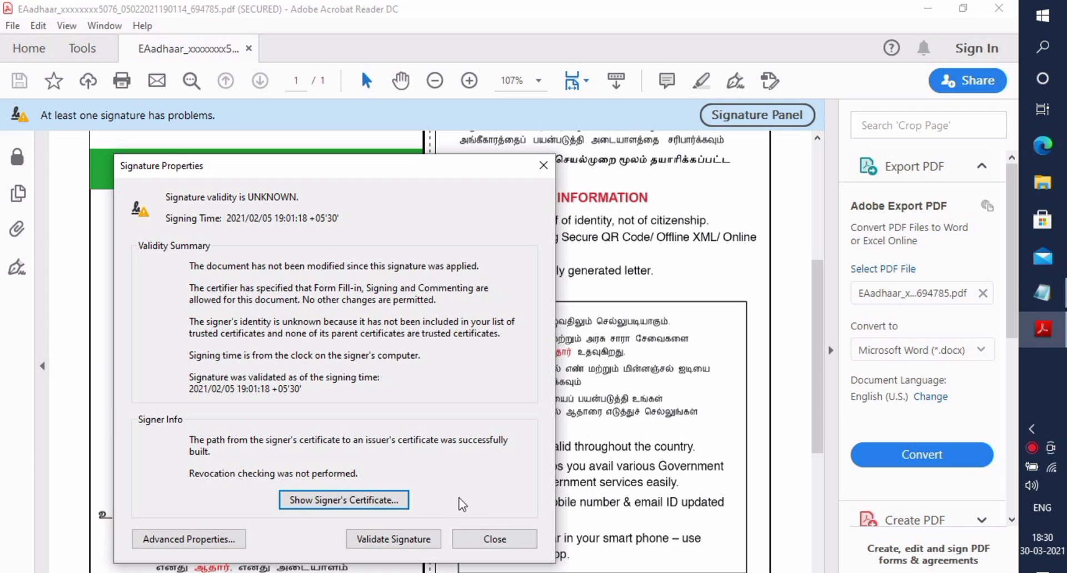
Step: Validate the signature against the trusted certificate, then close Signature Properties
{"action": "left_click", "coordinate": [393, 539]}
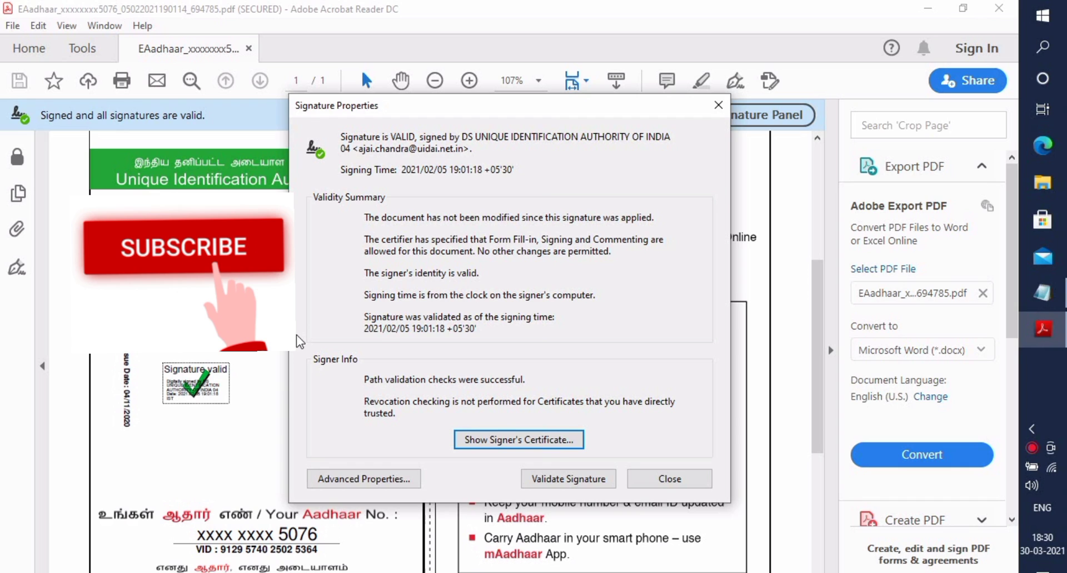
{"action": "left_click", "coordinate": [560, 442]}
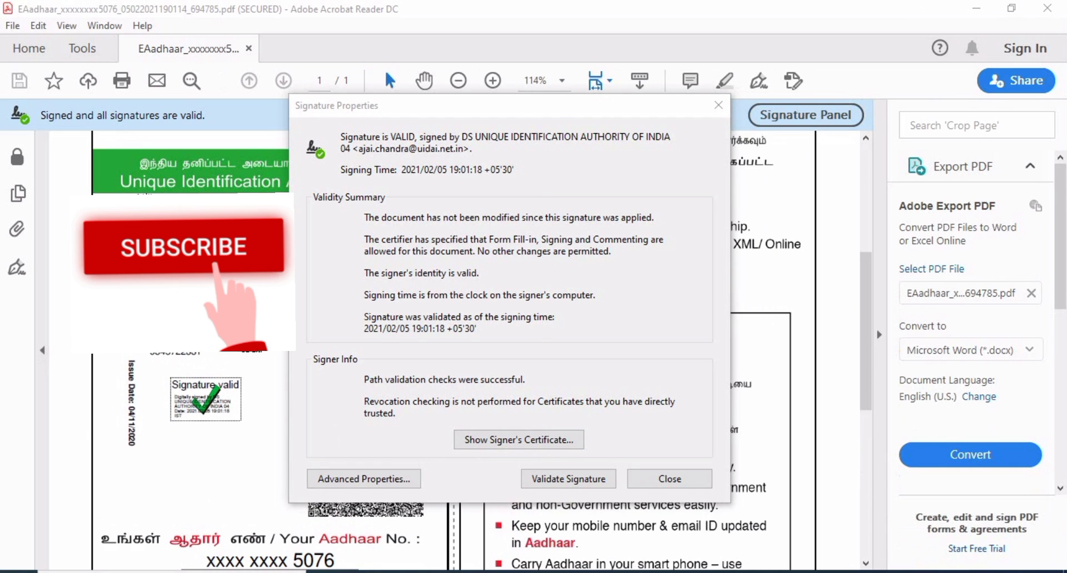
{"action": "key", "text": "Escape"}
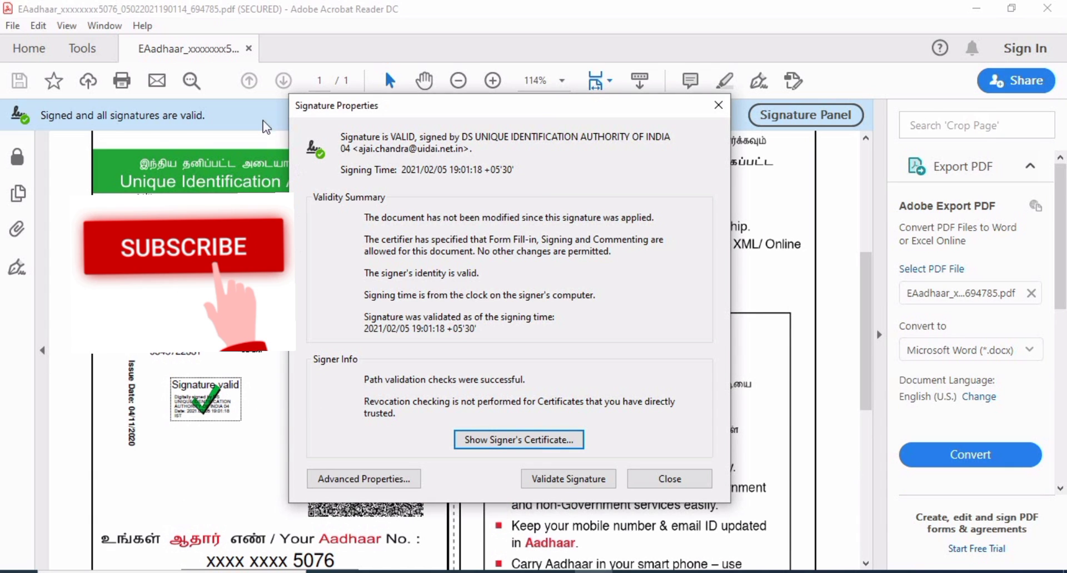
{"action": "left_click", "coordinate": [13, 27]}
{"action": "left_click", "coordinate": [661, 480]}
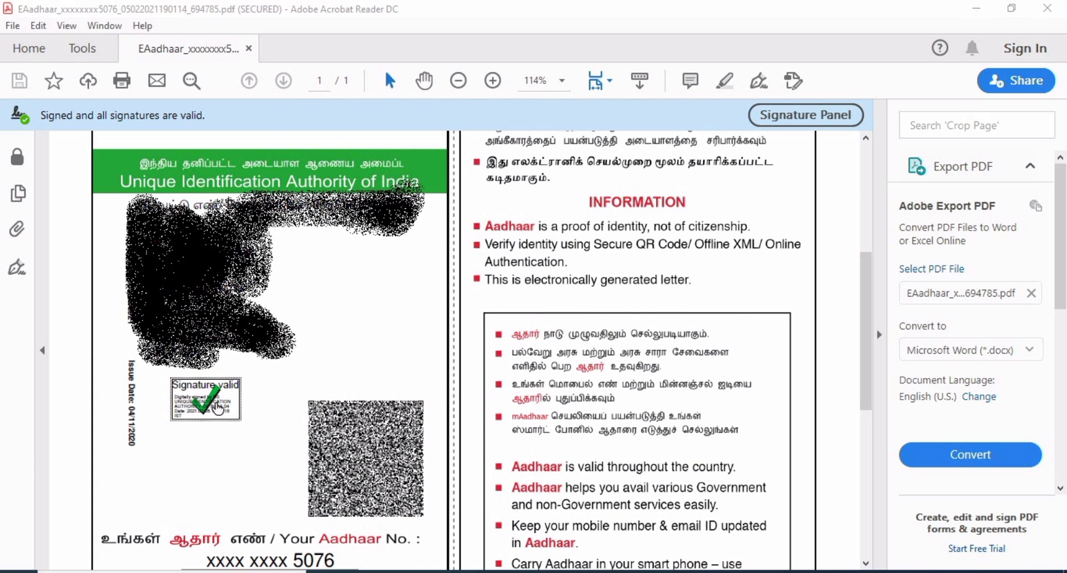
{"action": "left_click", "coordinate": [182, 439]}
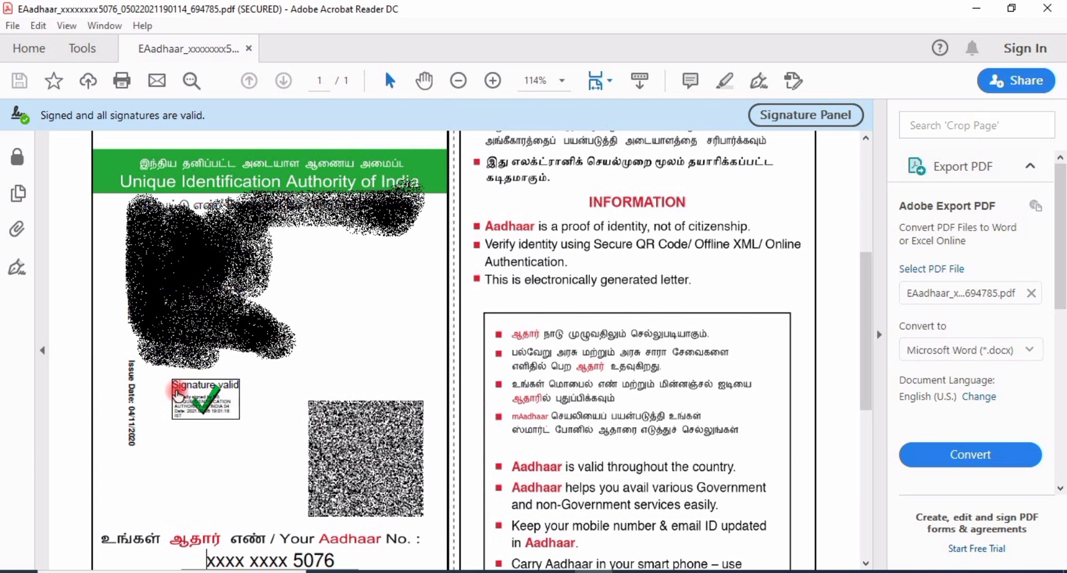
Step: Save a copy named new.pdf on the Desktop, then reopen new.pdf from the desktop
{"action": "left_click", "coordinate": [13, 28]}
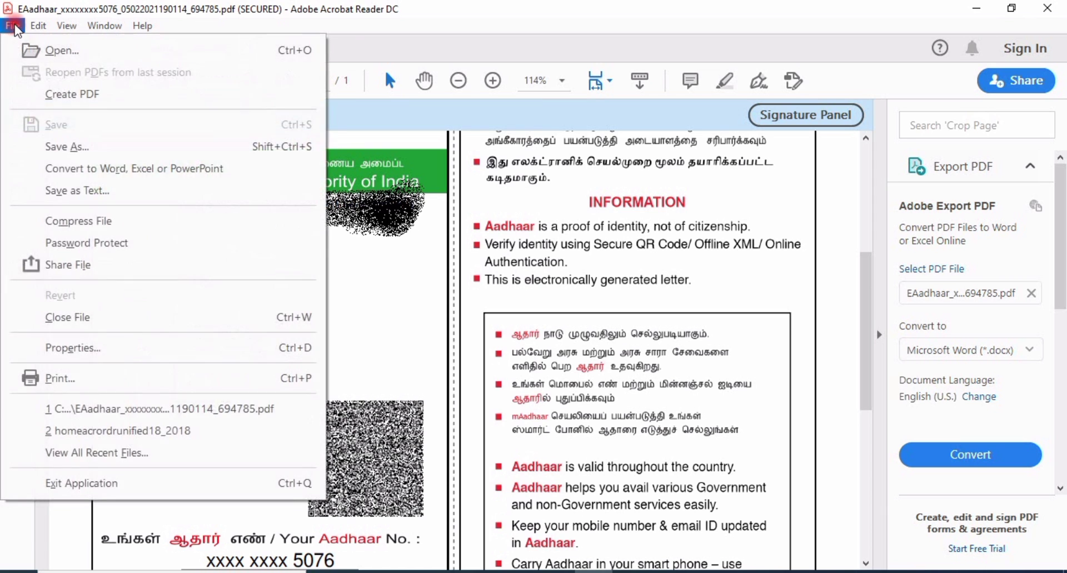
{"action": "left_click", "coordinate": [37, 146]}
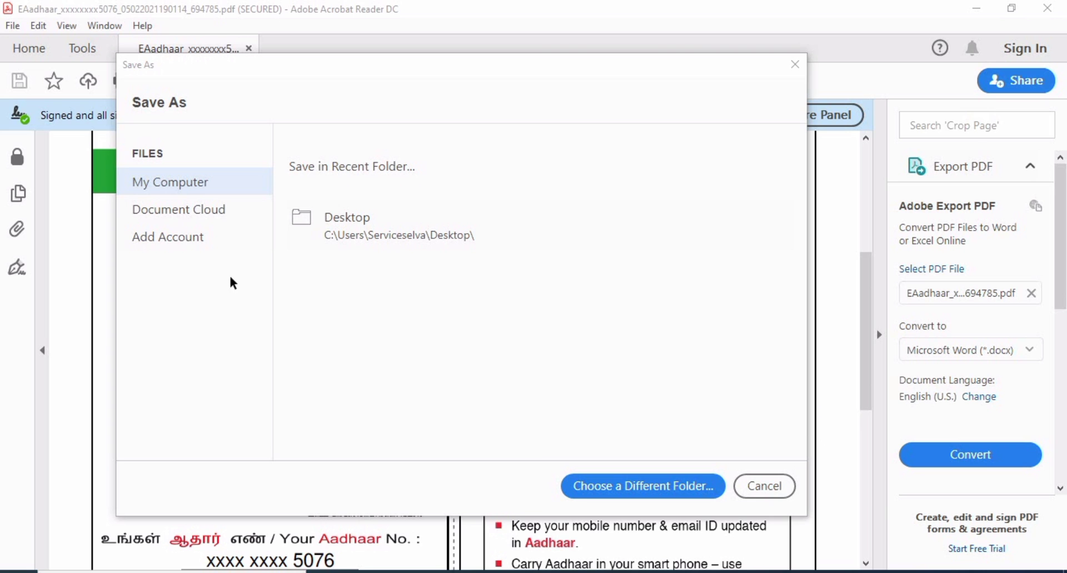
{"action": "left_click", "coordinate": [343, 237]}
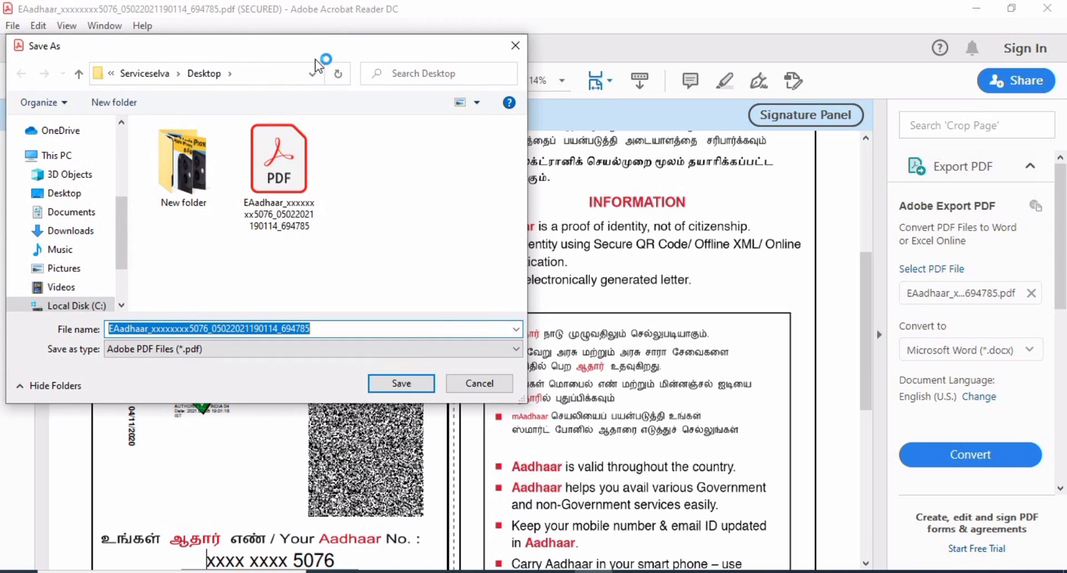
{"action": "left_click_drag", "start_coordinate": [315, 51], "coordinate": [331, 79]}
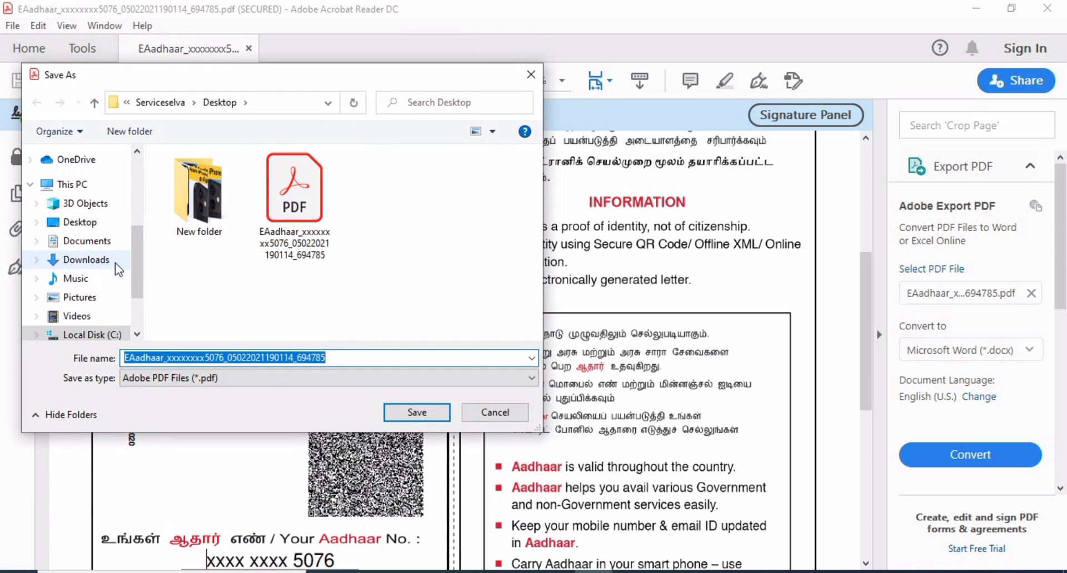
{"action": "left_click", "coordinate": [107, 225]}
{"action": "left_click_drag", "start_coordinate": [330, 359], "coordinate": [7, 359]}
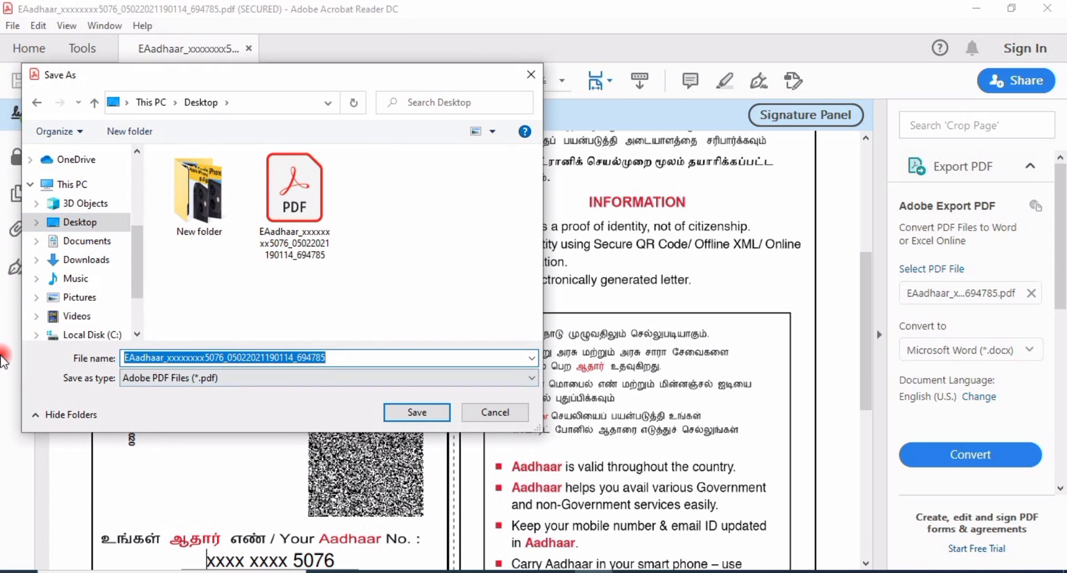
{"action": "type", "text": "new"}
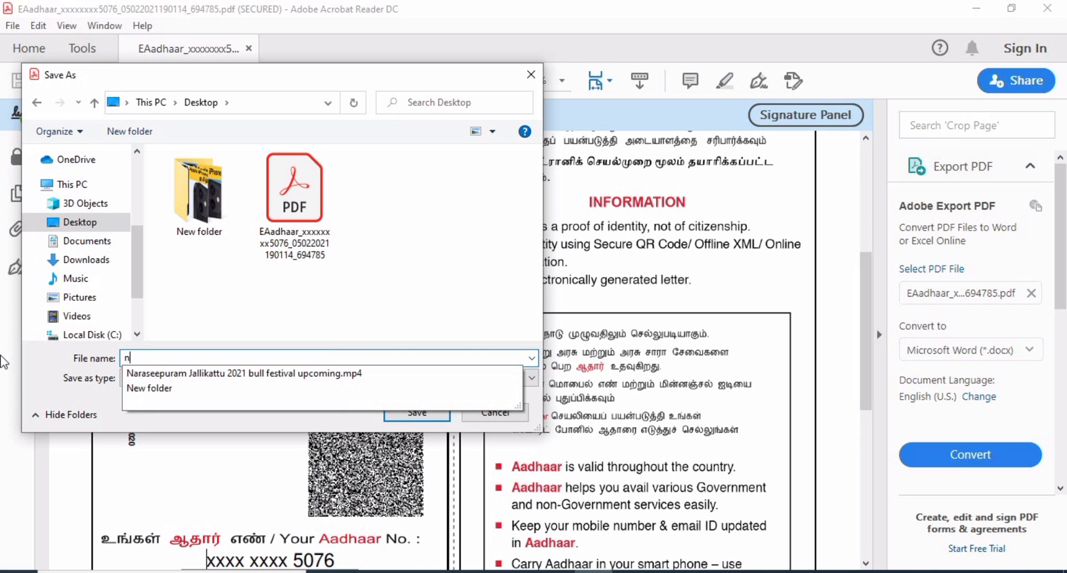
{"action": "left_click", "coordinate": [417, 412]}
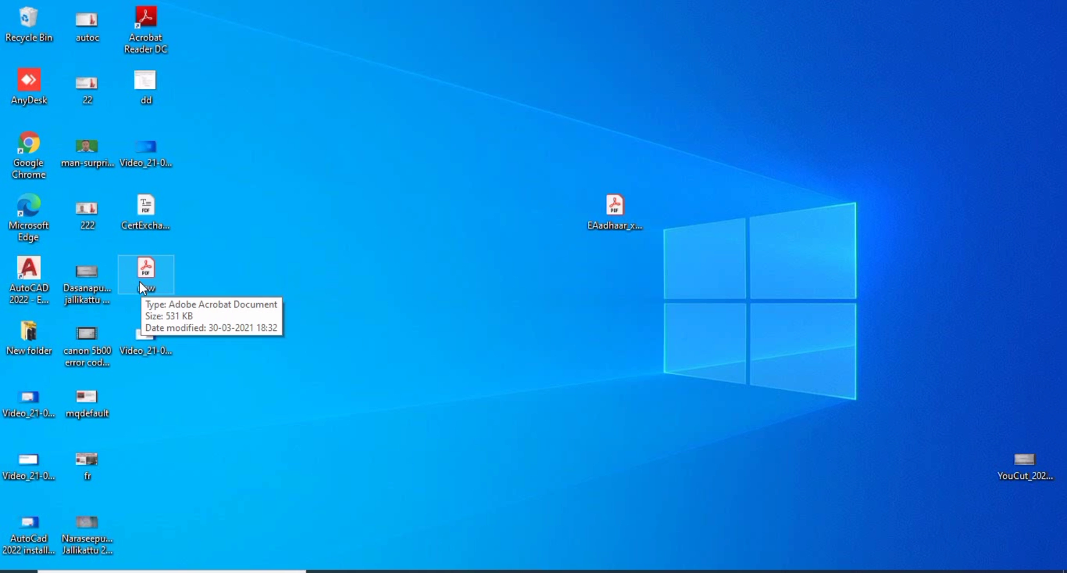
{"action": "double_click", "coordinate": [138, 282]}
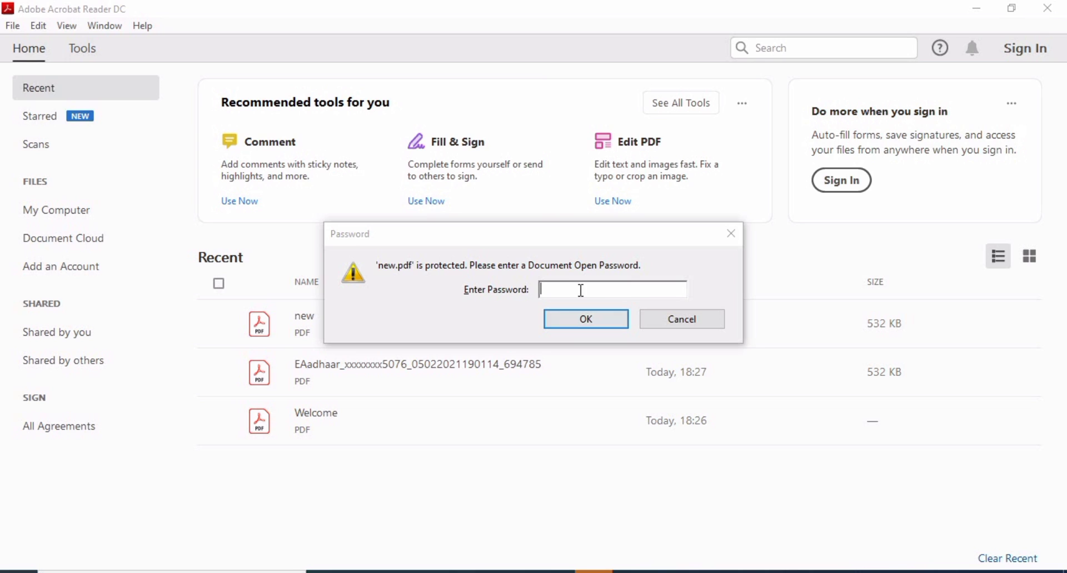
Step: Unlock new.pdf with its open password, then select and deselect the 'below description' text in Notepad
{"action": "left_click", "coordinate": [579, 289]}
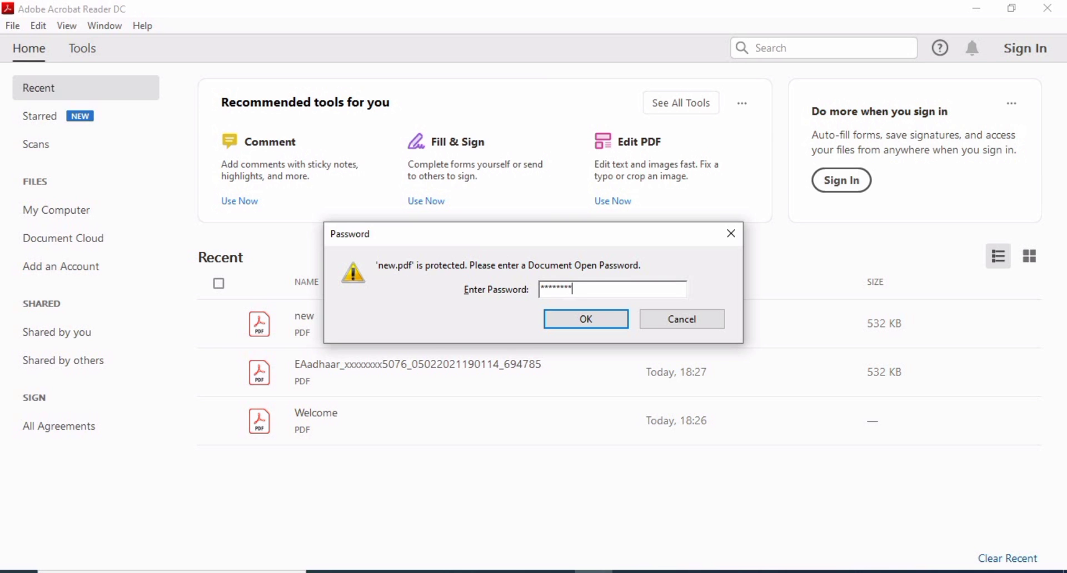
{"action": "left_click", "coordinate": [577, 316]}
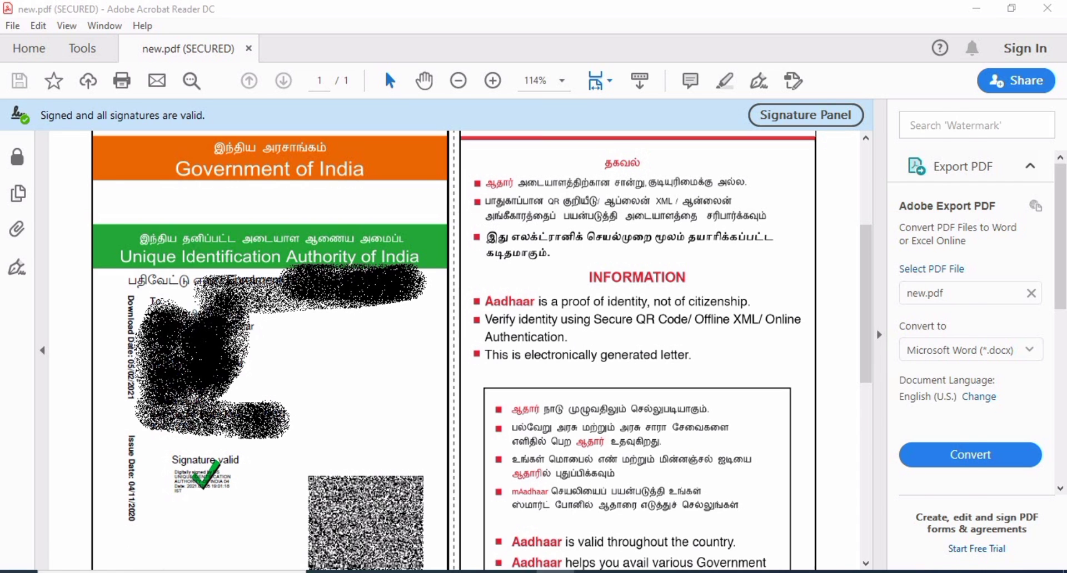
{"action": "key", "text": "alt+Tab"}
{"action": "left_click_drag", "start_coordinate": [479, 191], "coordinate": [86, 192]}
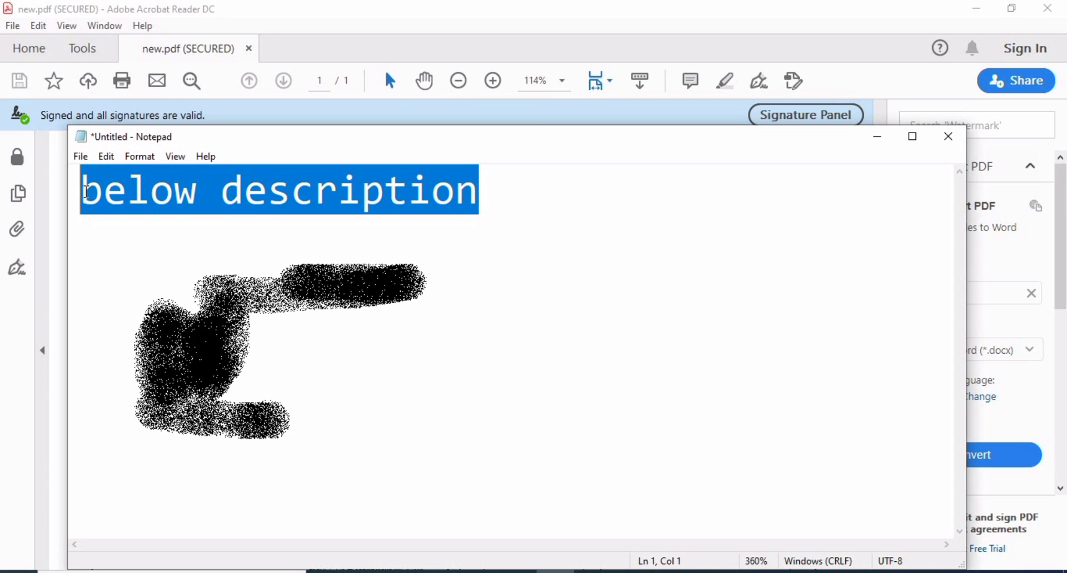
{"action": "left_click", "coordinate": [622, 248]}
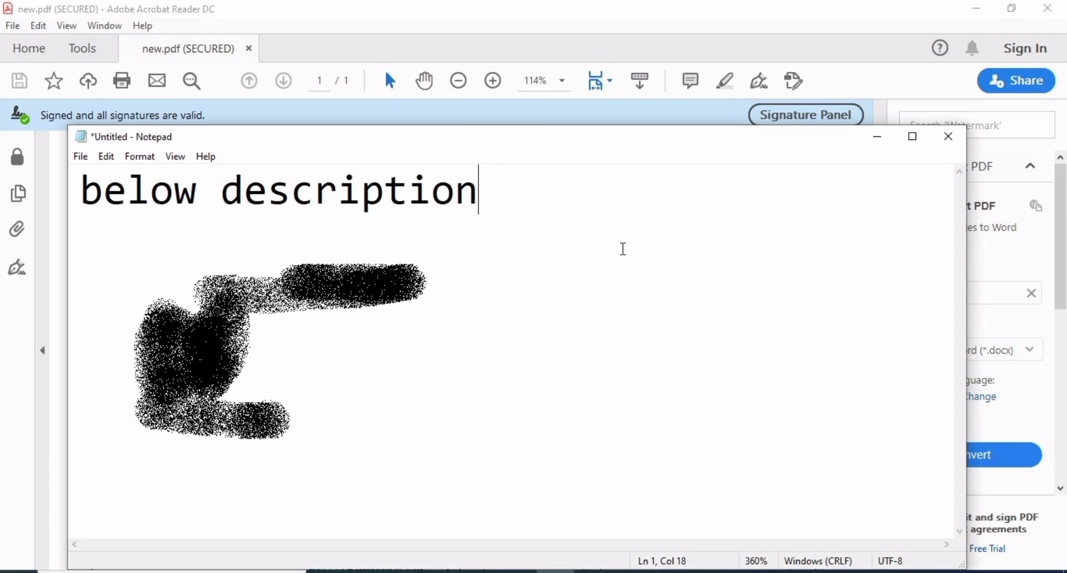